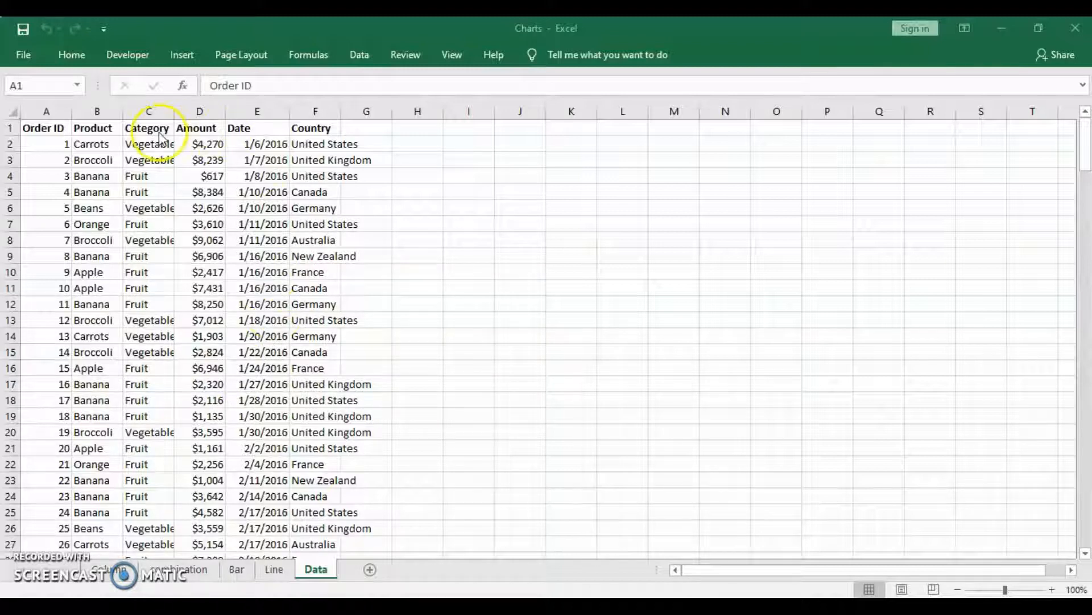
# Create a PivotTable on a new worksheet from the Data sheet's range A1:F214.
pyautogui.click(38, 127)
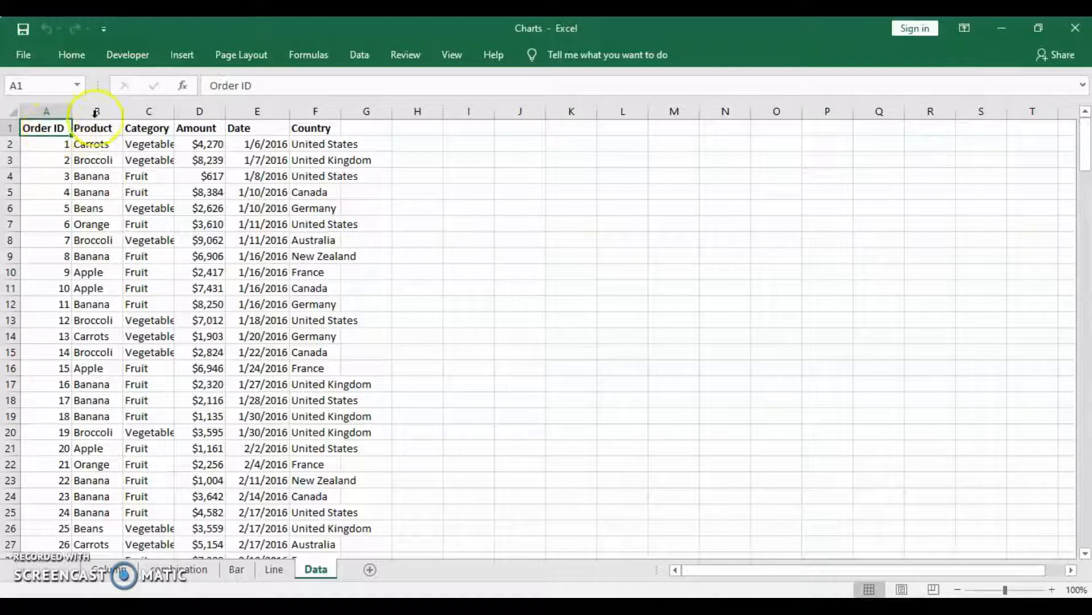
pyautogui.click(181, 57)
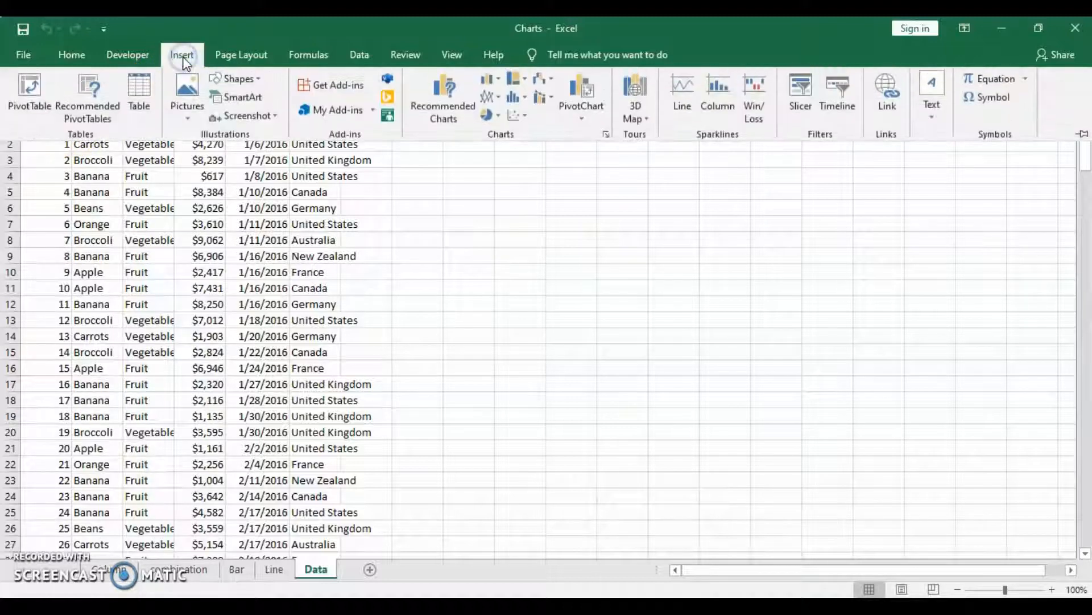
pyautogui.click(38, 99)
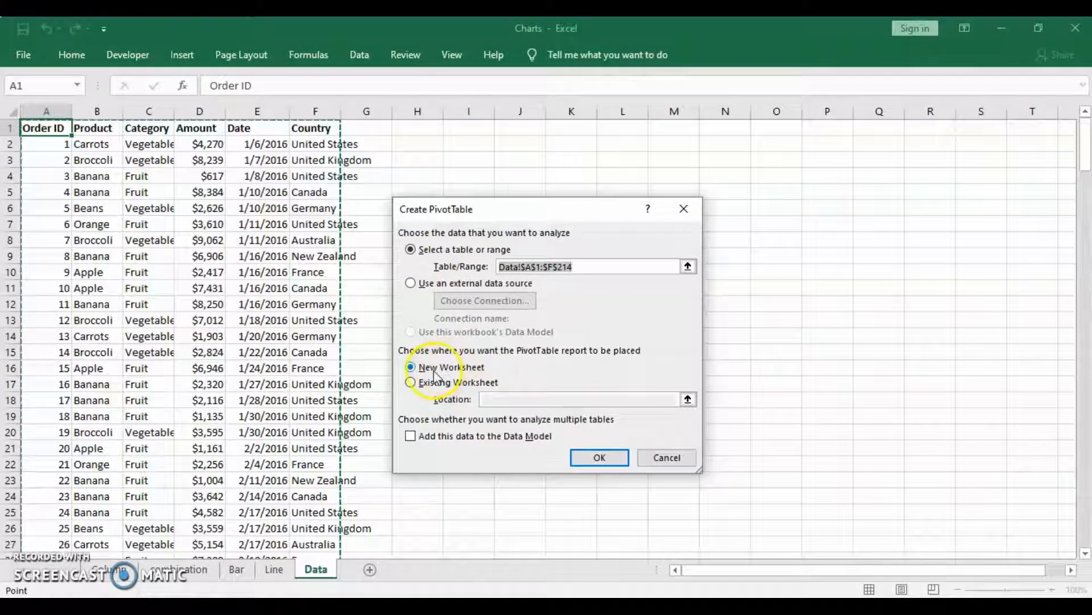
pyautogui.click(595, 457)
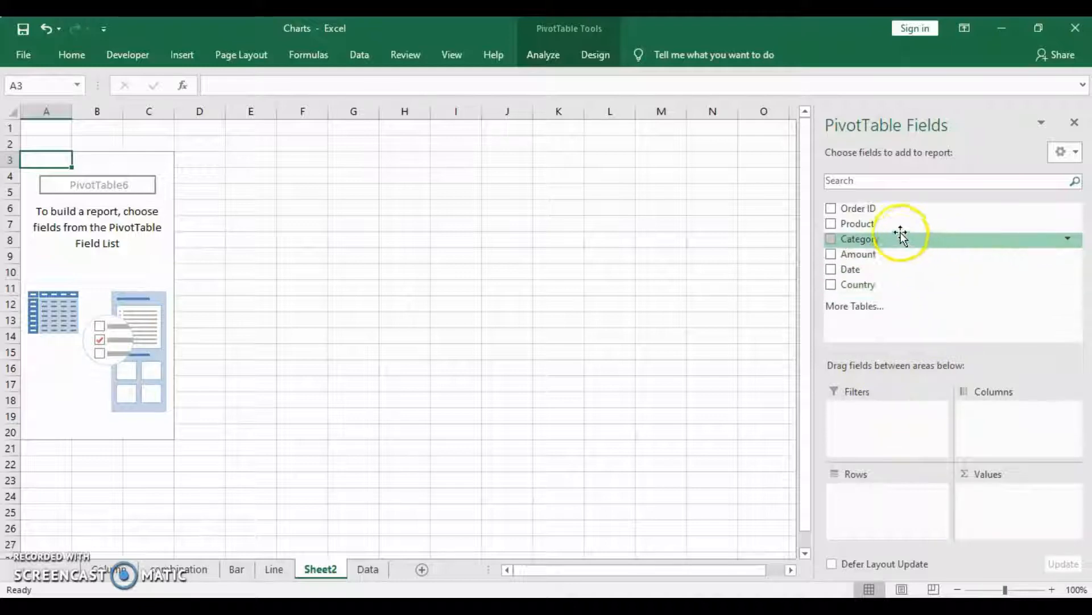
# Lay out the PivotTable with Product as rows, the sum of Amount as values and Country as the report filter.
pyautogui.click(364, 570)
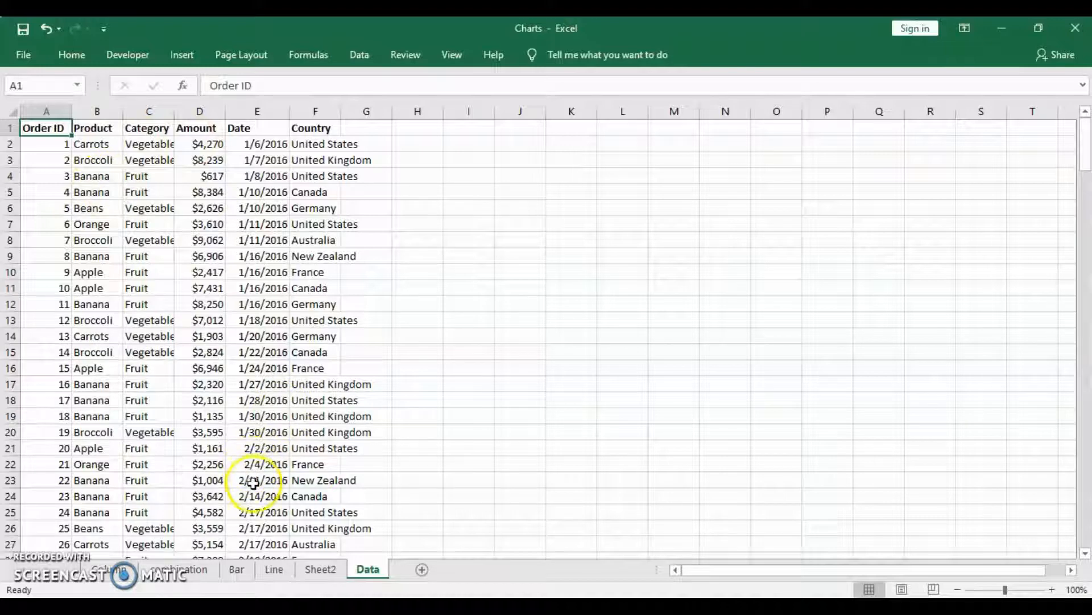
pyautogui.click(319, 570)
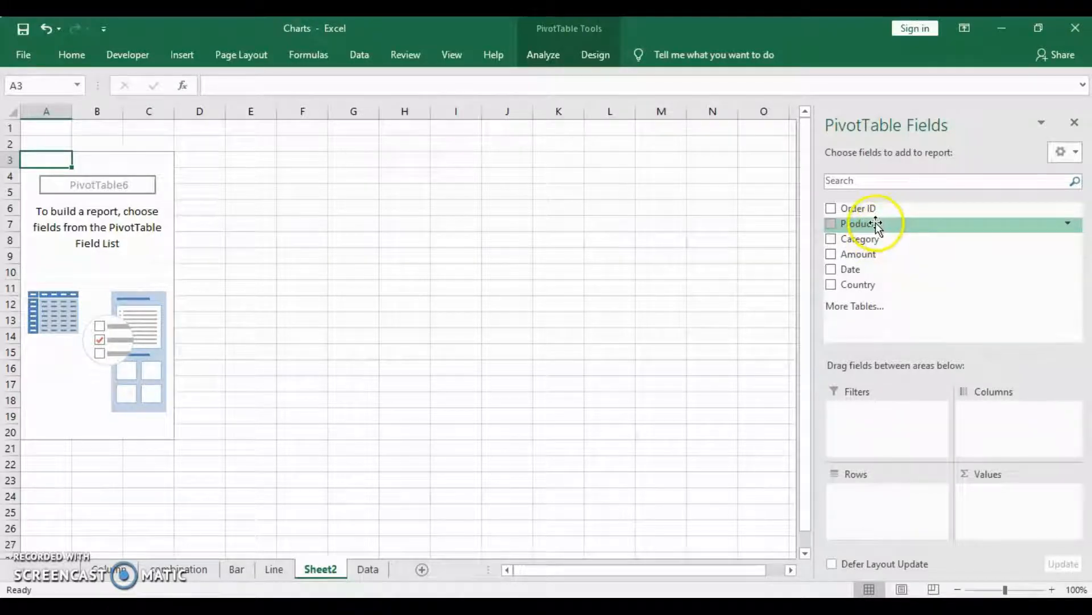
pyautogui.moveTo(876, 225)
pyautogui.mouseDown()
pyautogui.moveTo(879, 343)
pyautogui.moveTo(862, 499)
pyautogui.mouseUp()
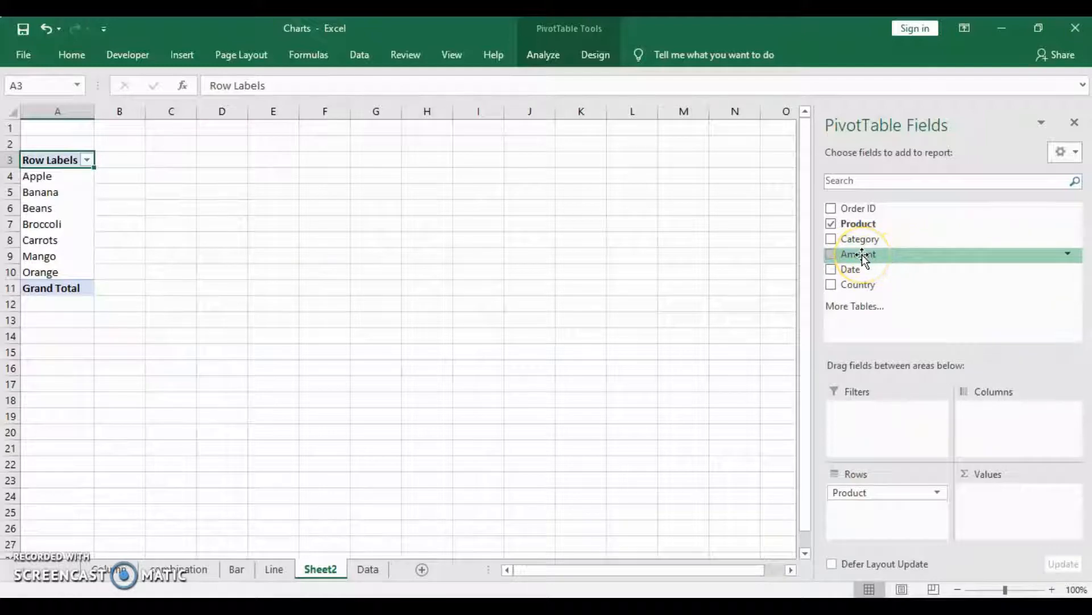
pyautogui.moveTo(863, 258); pyautogui.dragTo(988, 500)
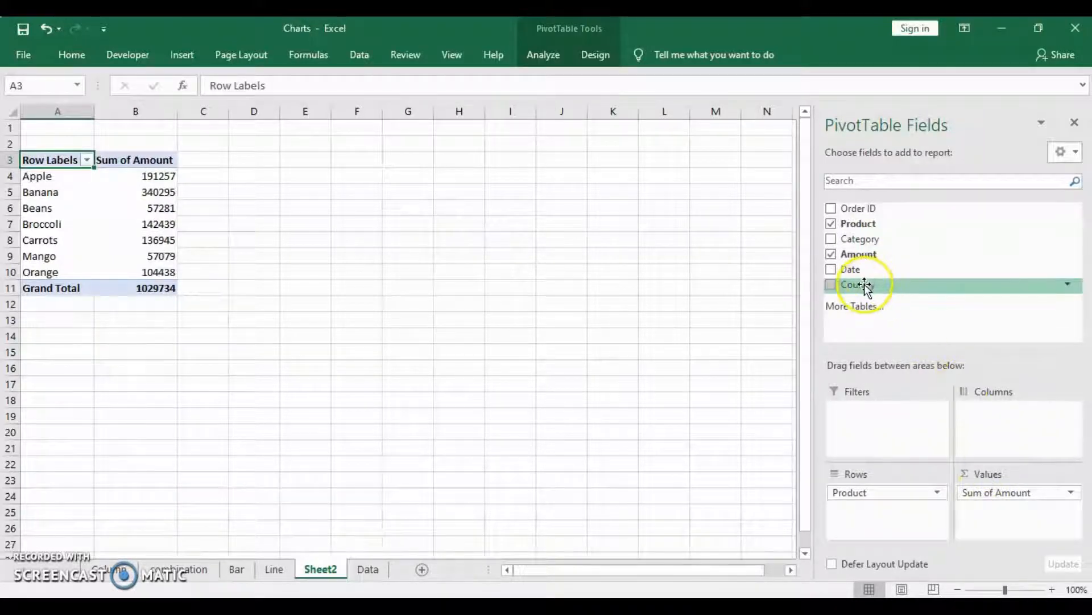
pyautogui.moveTo(865, 284); pyautogui.dragTo(855, 419)
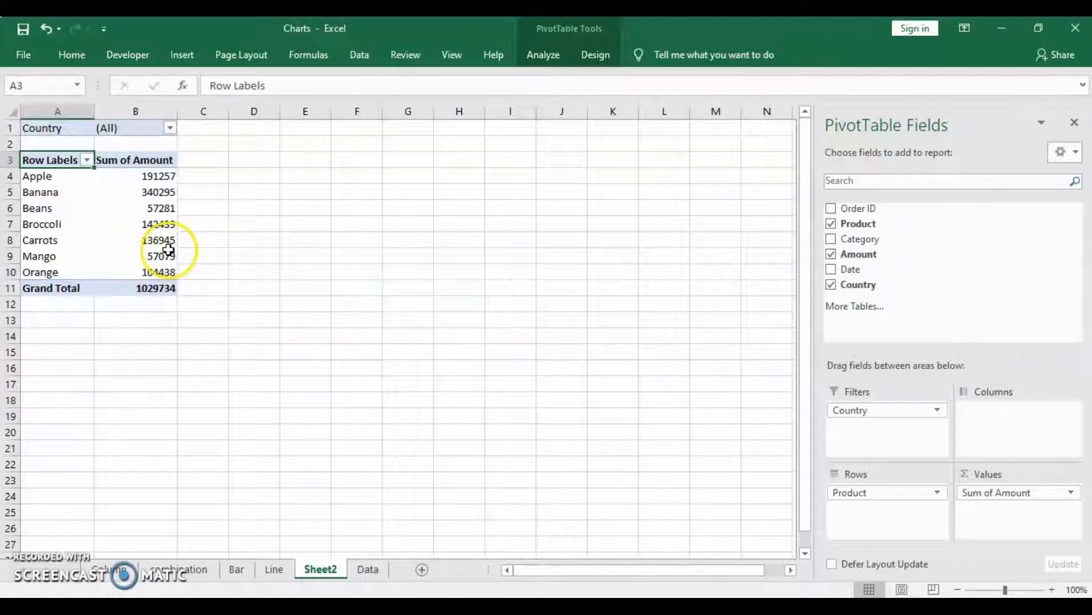
# Filter the PivotTable's Country field to United States.
pyautogui.click(126, 173)
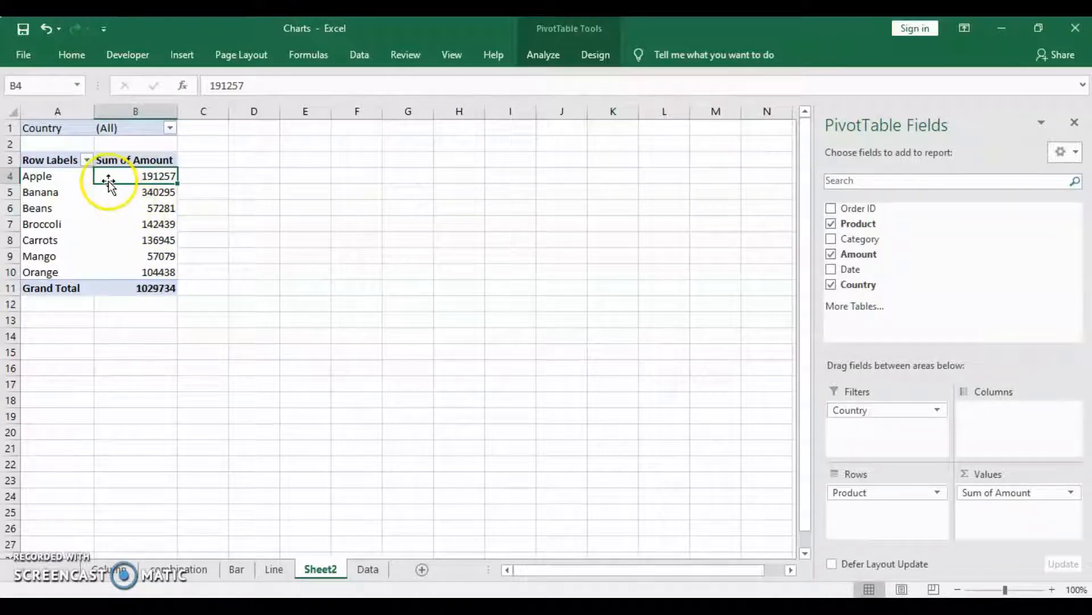
pyautogui.click(54, 180)
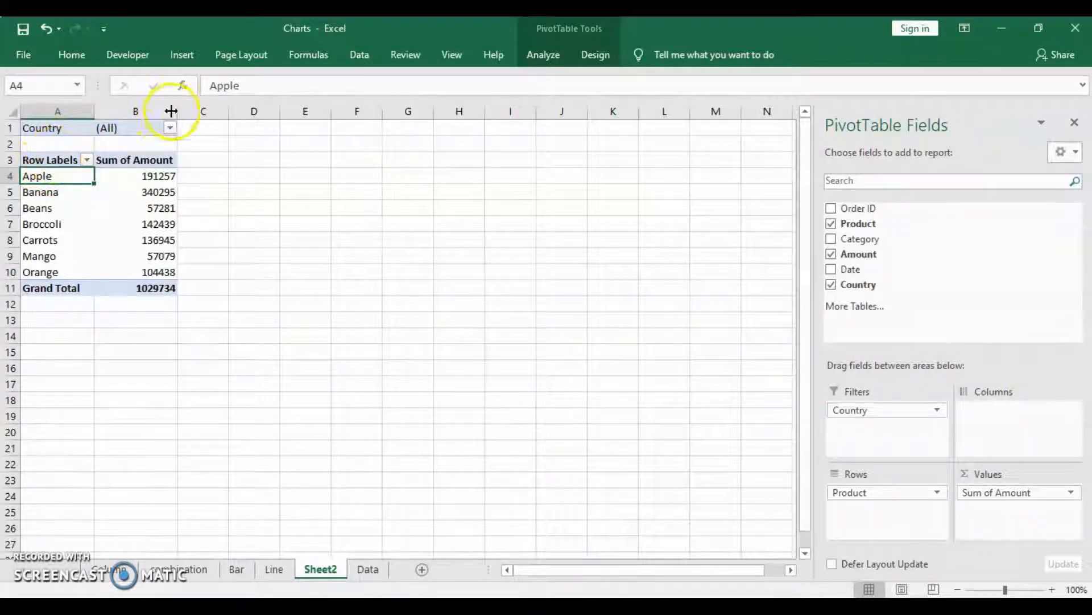
pyautogui.click(170, 128)
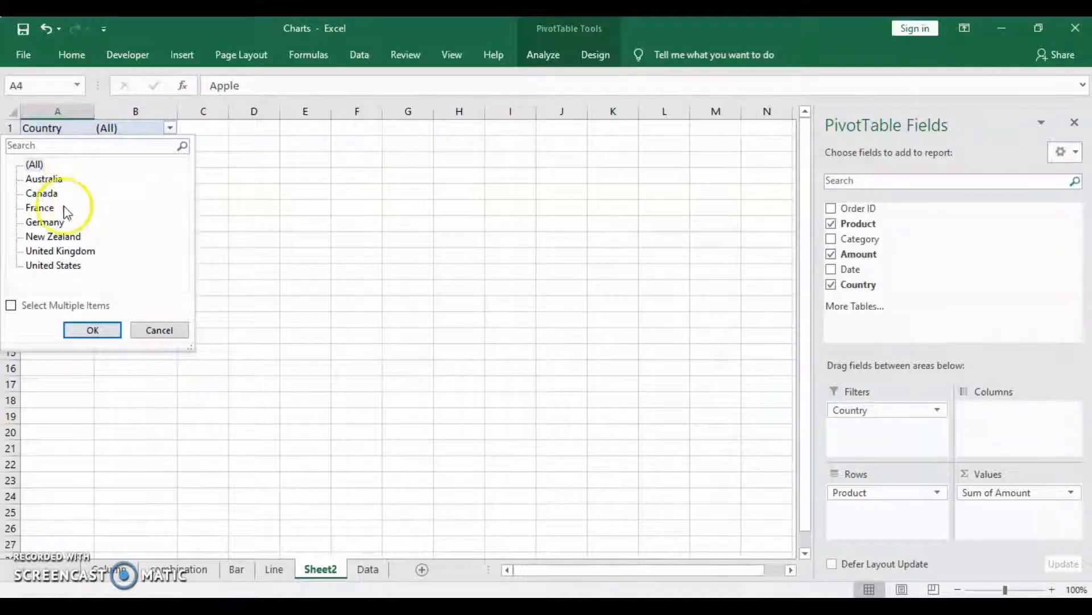
pyautogui.click(51, 266)
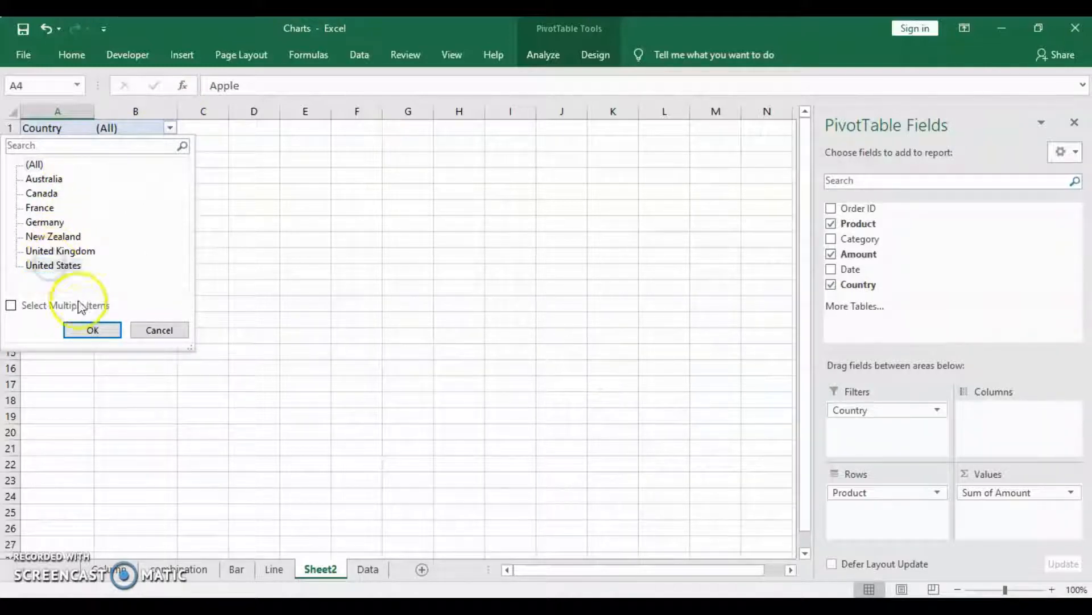
pyautogui.click(89, 329)
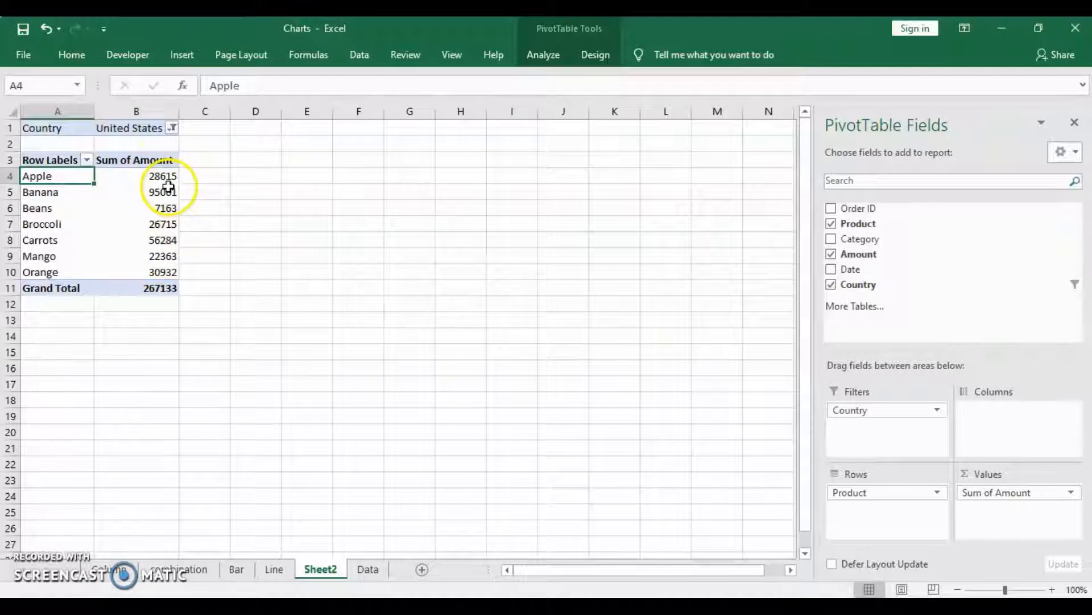
# Reset the PivotTable's Country filter to (All).
pyautogui.click(172, 128)
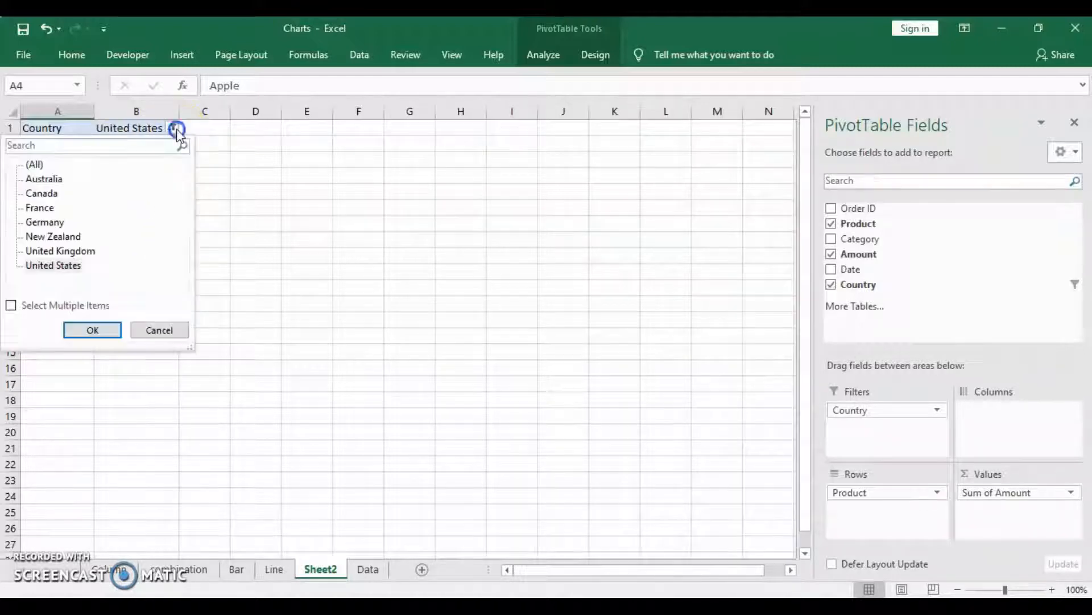
pyautogui.click(36, 164)
pyautogui.click(88, 335)
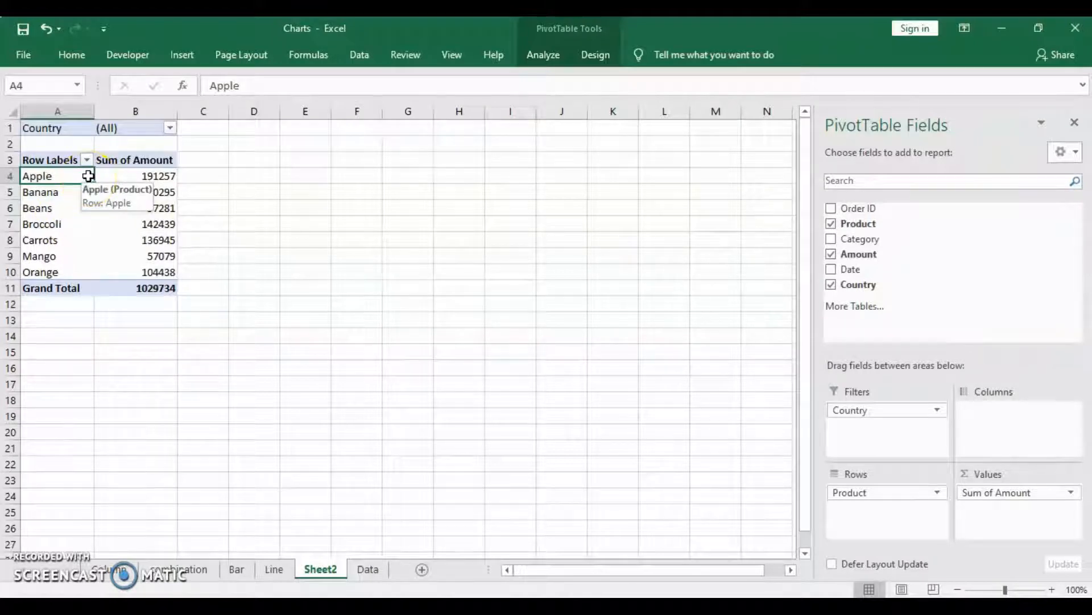
# Sort the product row labels in the PivotTable from Z to A.
pyautogui.rightClick(76, 177)
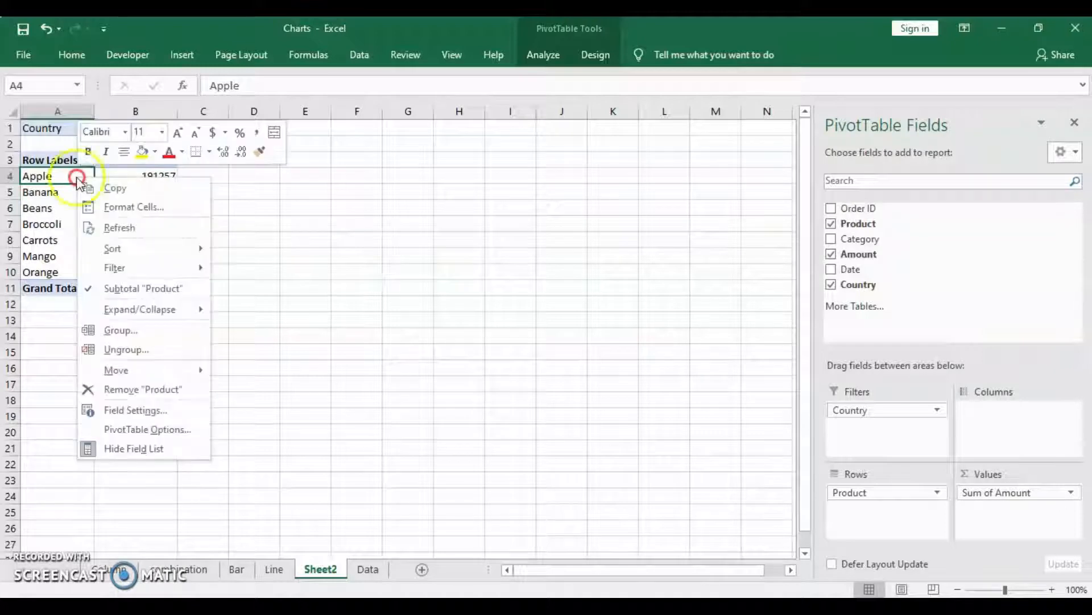
pyautogui.moveTo(128, 244)
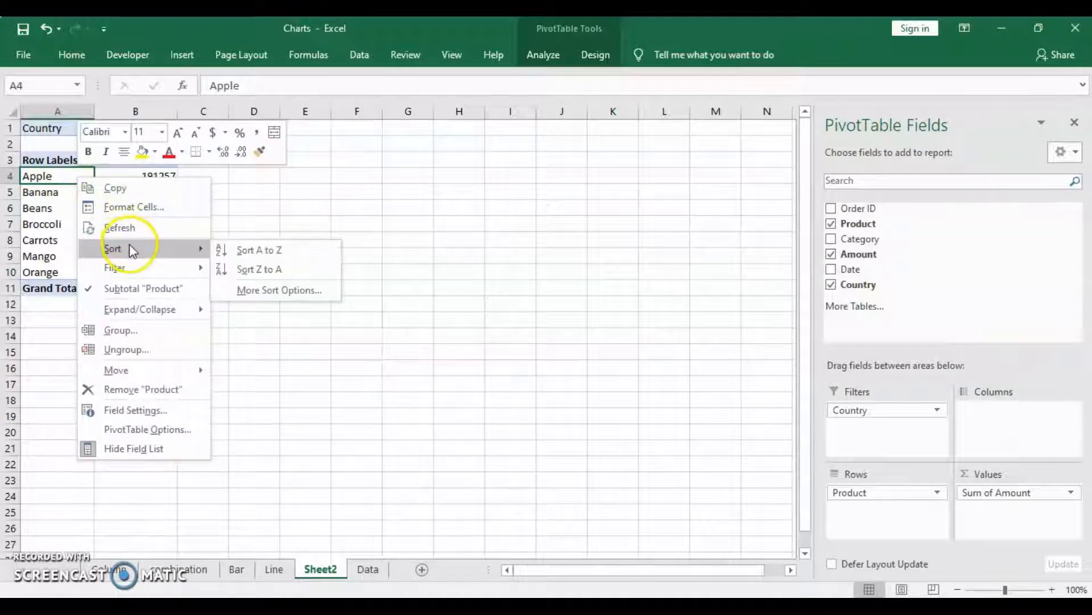
pyautogui.click(253, 270)
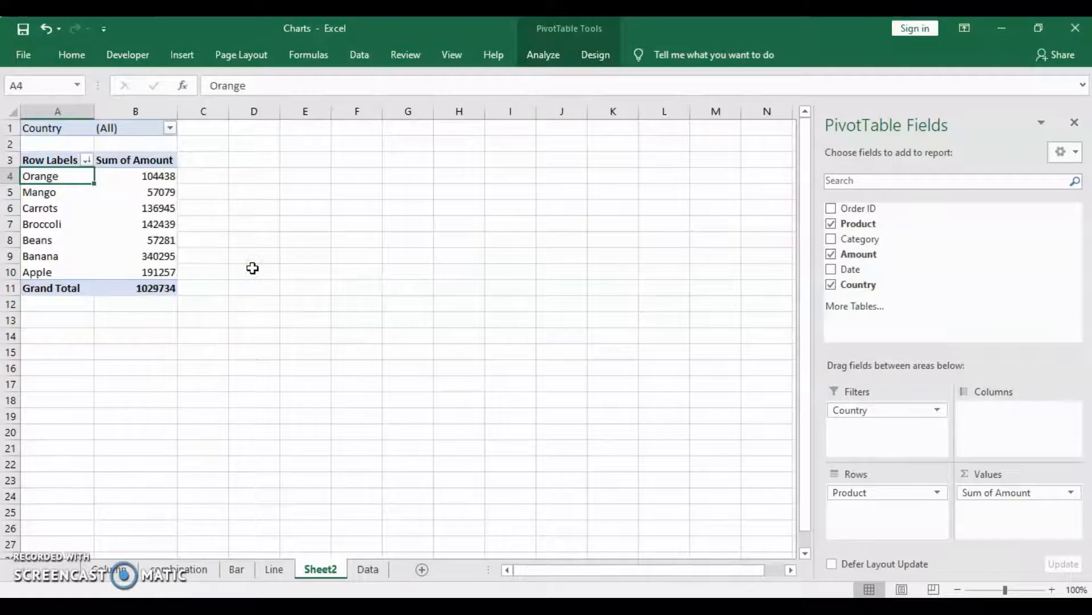
# Expand the entire Product field in the PivotTable, using Country as the detail field.
pyautogui.rightClick(64, 178)
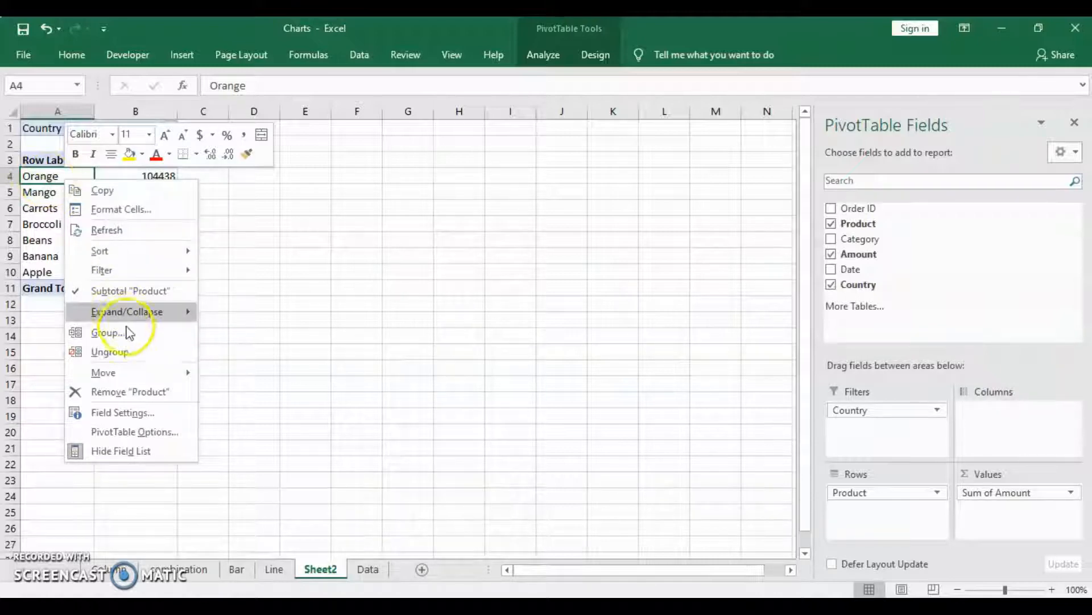
pyautogui.moveTo(149, 318)
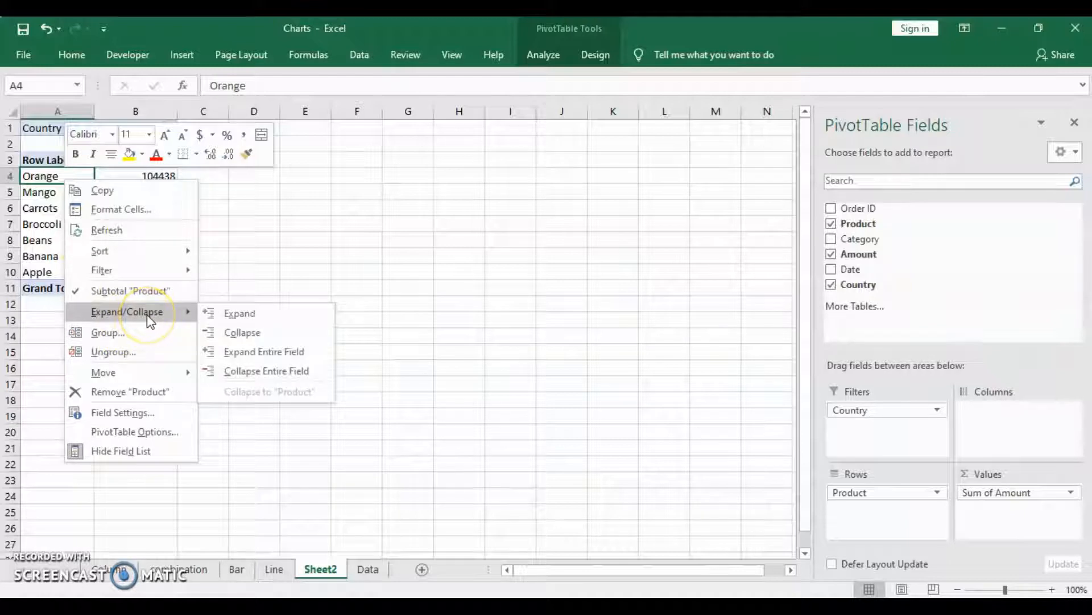
pyautogui.click(262, 358)
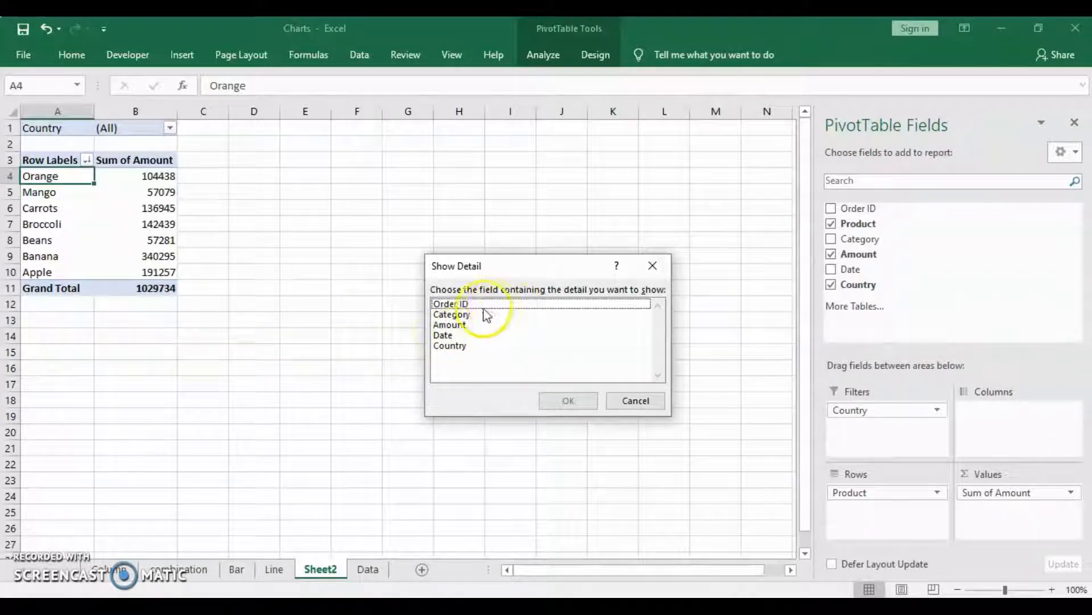
pyautogui.click(457, 347)
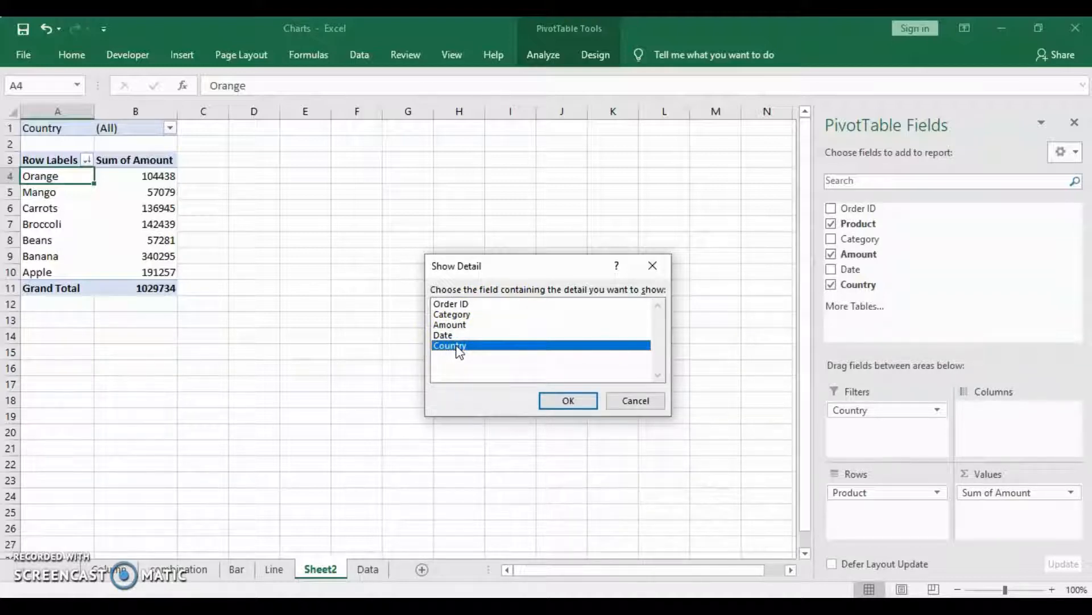
pyautogui.click(565, 402)
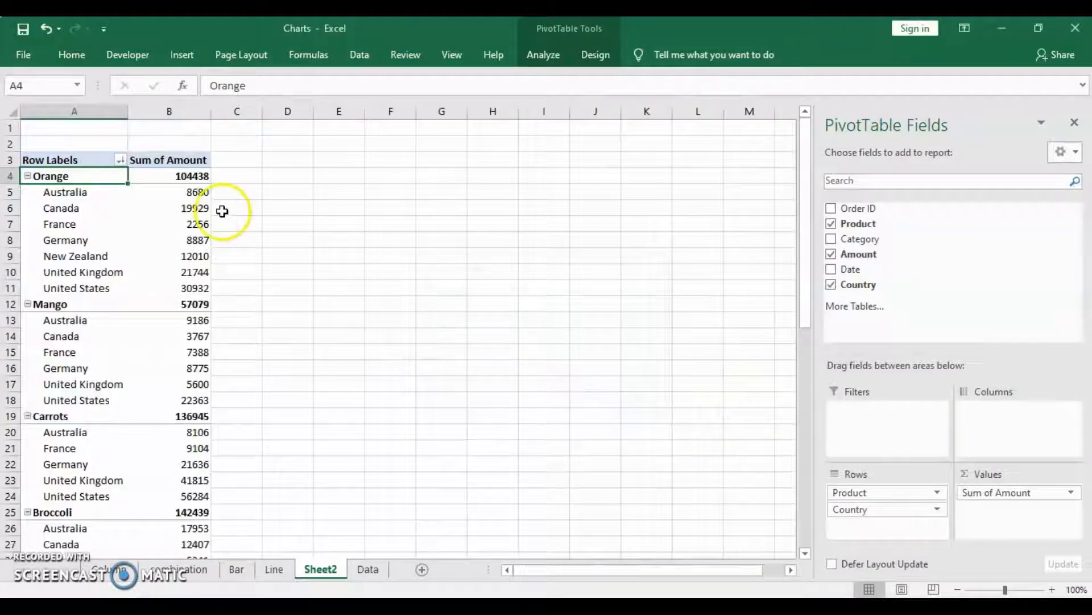
# Collapse the entire Product field and hide the +/- expand indicators in the PivotTable.
pyautogui.rightClick(98, 176)
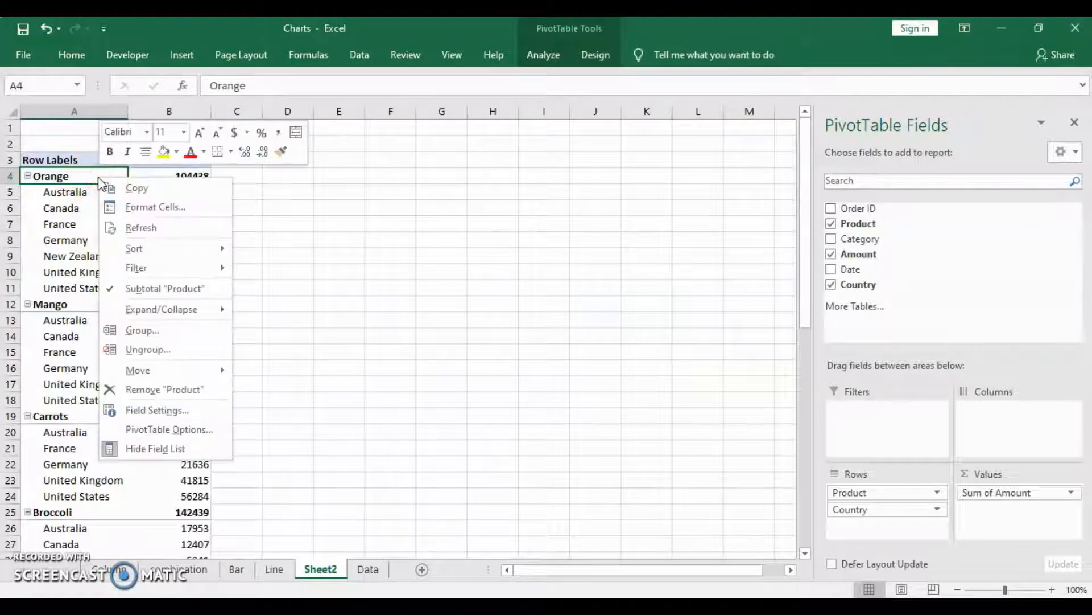
pyautogui.moveTo(164, 315)
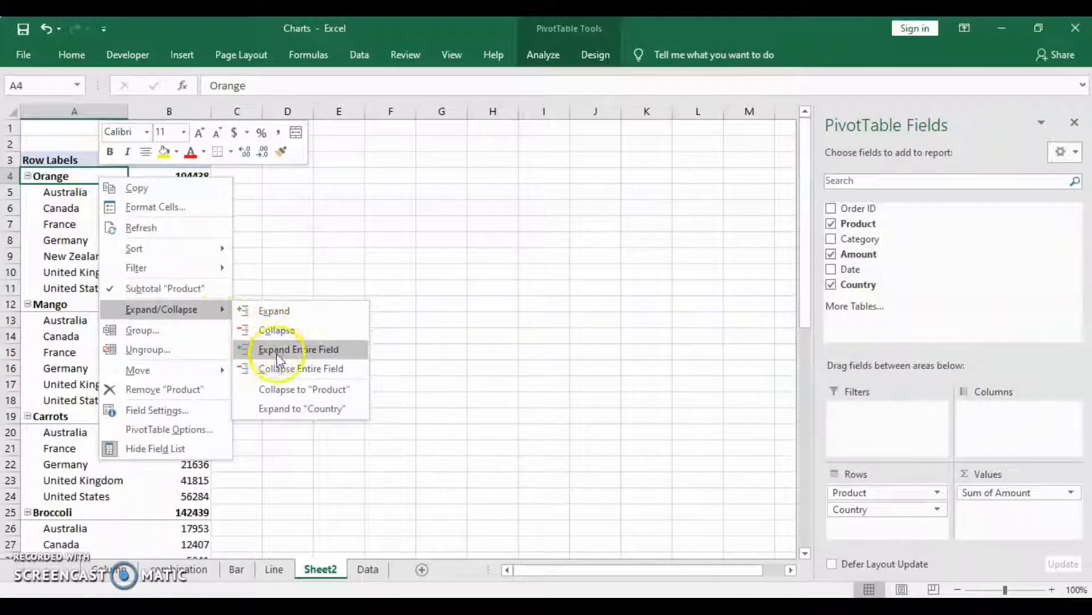
pyautogui.click(282, 369)
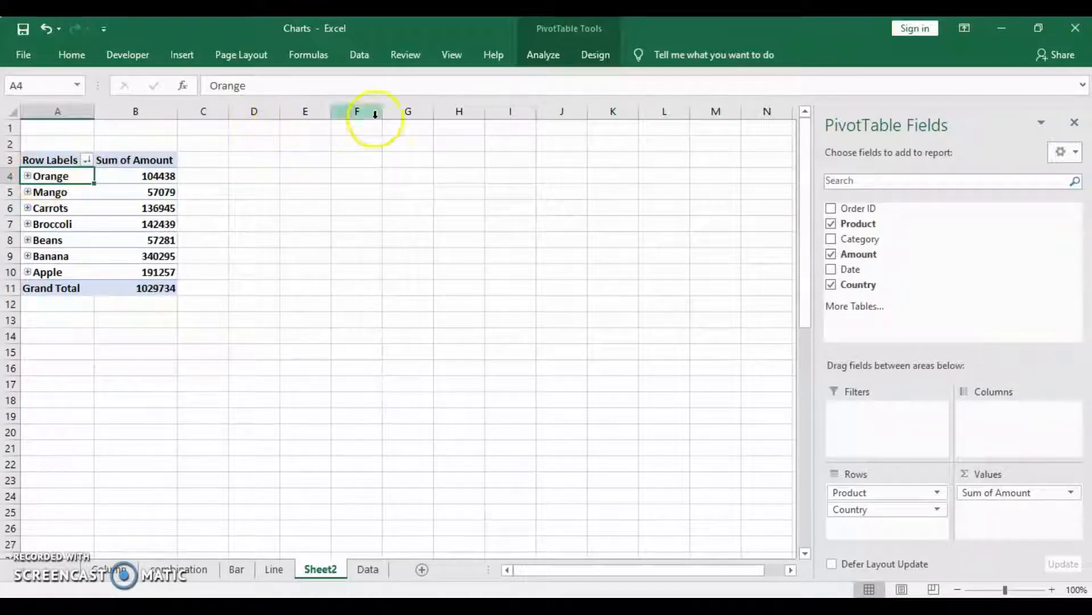
pyautogui.click(552, 53)
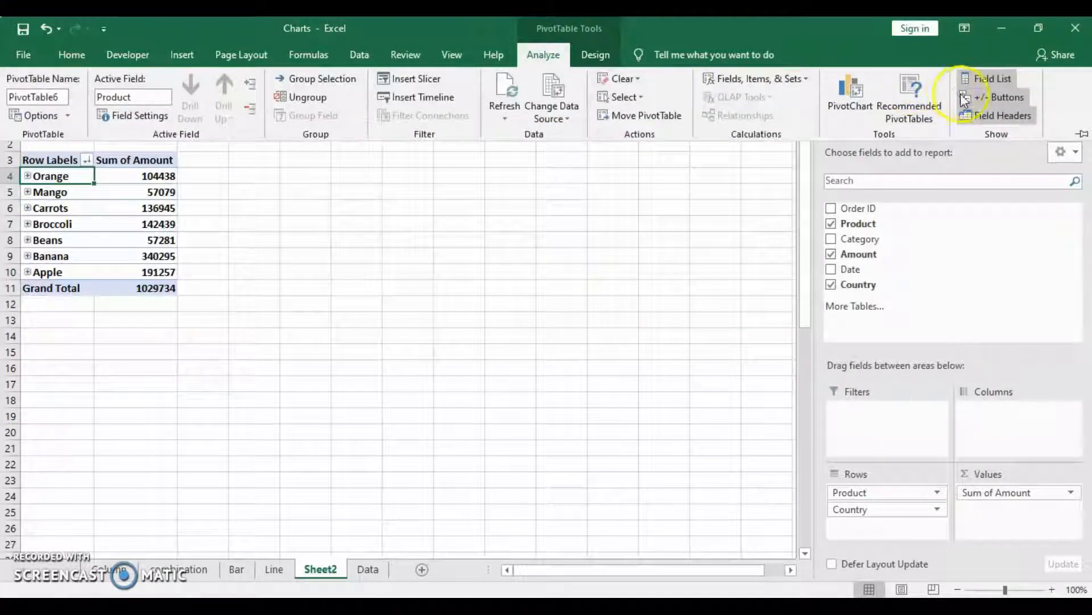
pyautogui.click(988, 97)
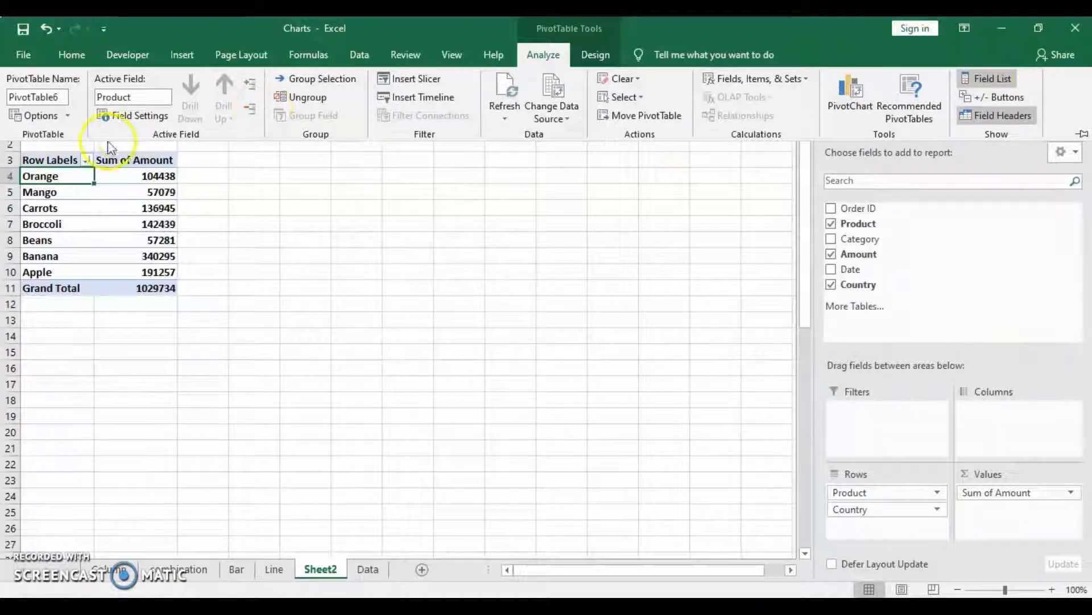
# Group the Orange, Mango, Banana and Apple row labels together in the PivotTable.
pyautogui.click(49, 180)
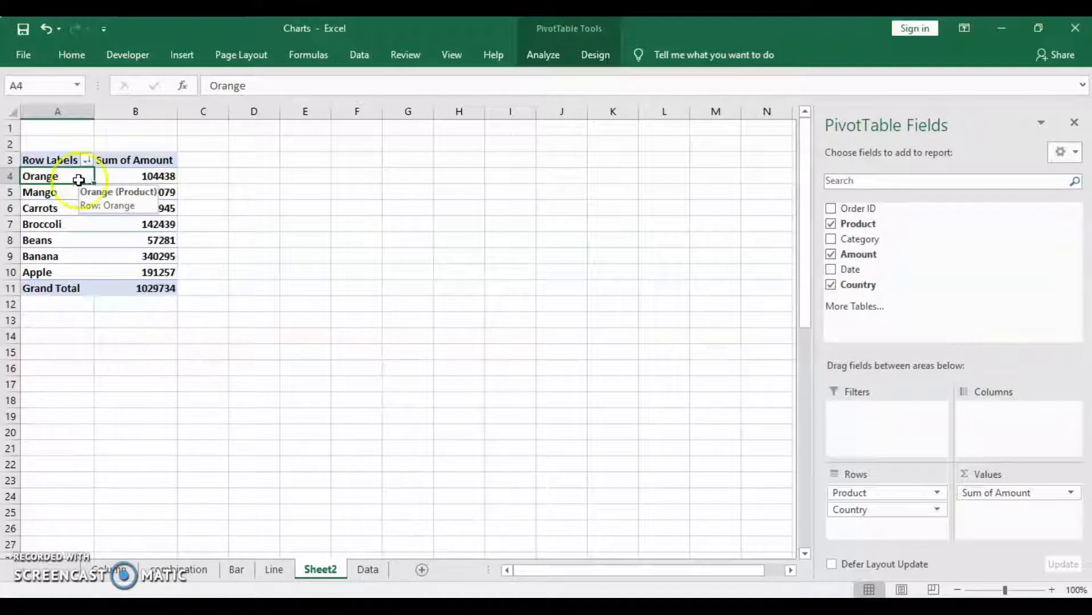
pyautogui.keyDown('ctrl'); pyautogui.click(68, 192); pyautogui.keyUp('ctrl')
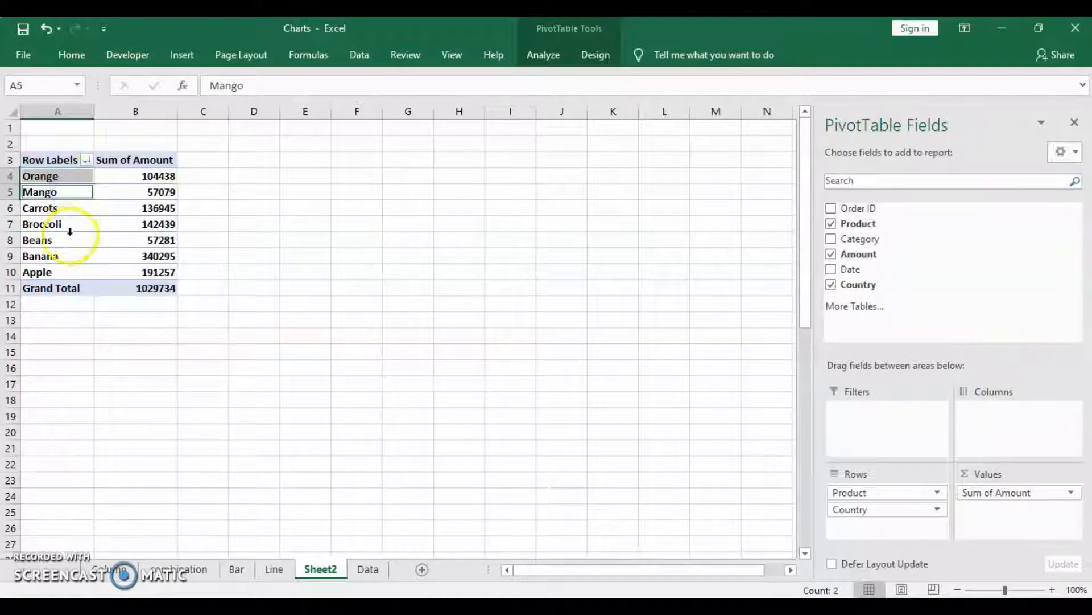
pyautogui.keyDown('ctrl'); pyautogui.click(56, 260); pyautogui.keyUp('ctrl')
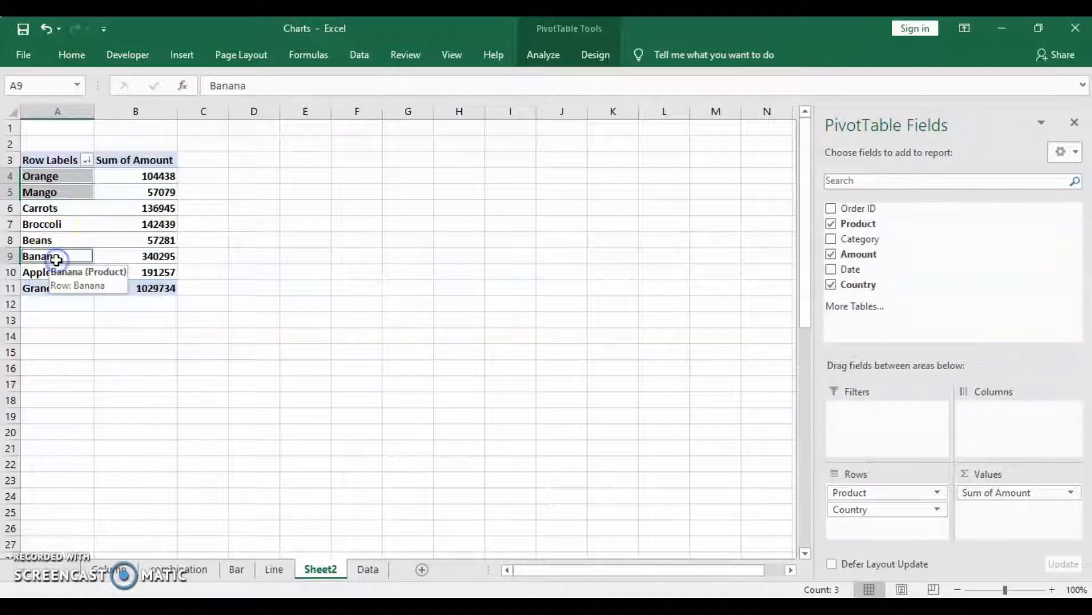
pyautogui.keyDown('ctrl'); pyautogui.click(41, 273); pyautogui.keyUp('ctrl')
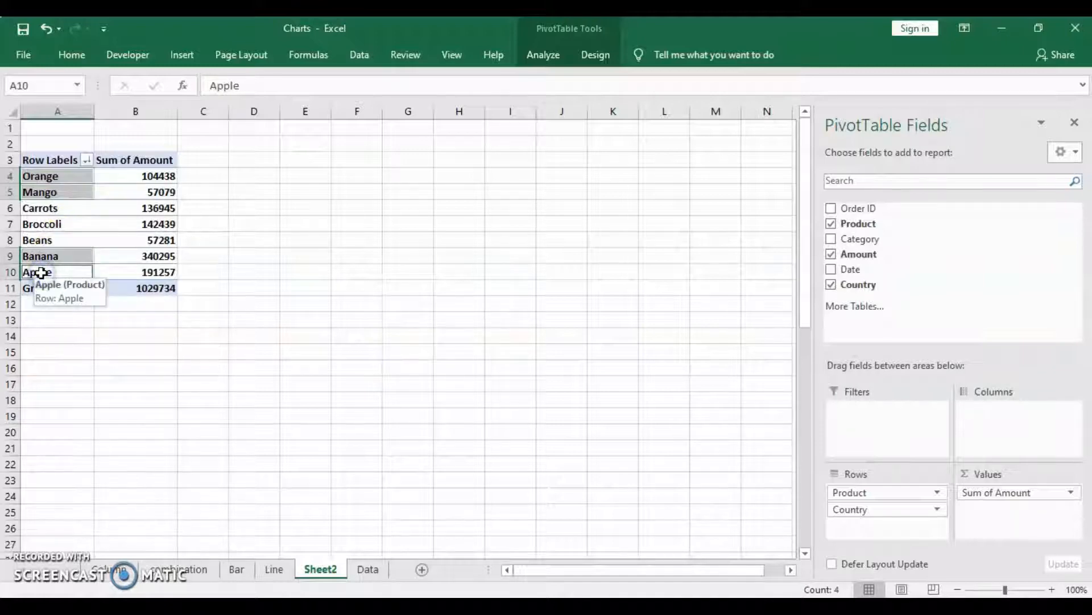
pyautogui.rightClick(70, 178)
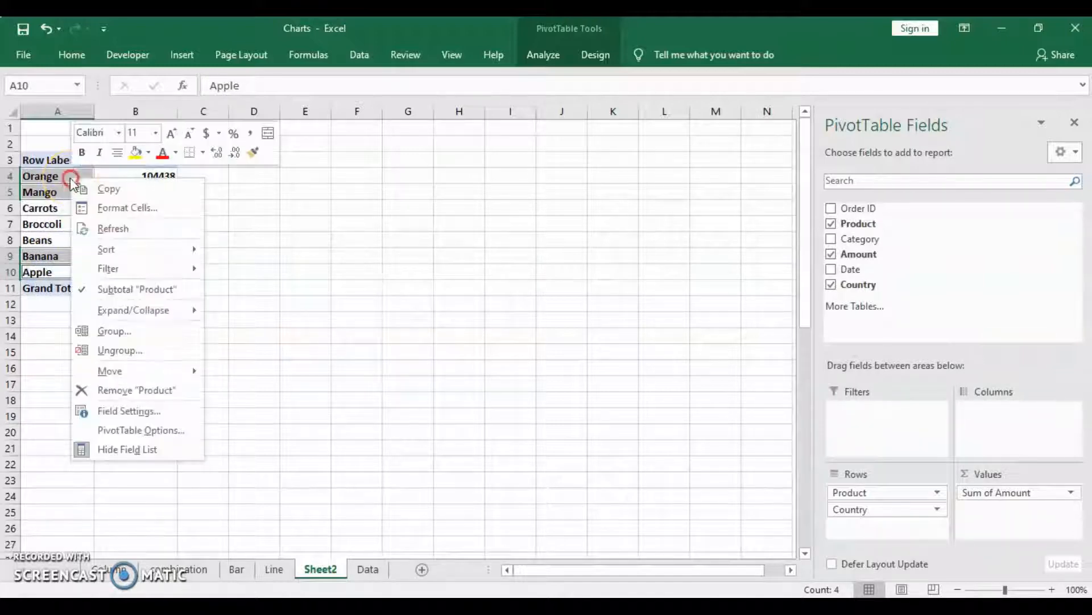
pyautogui.click(142, 329)
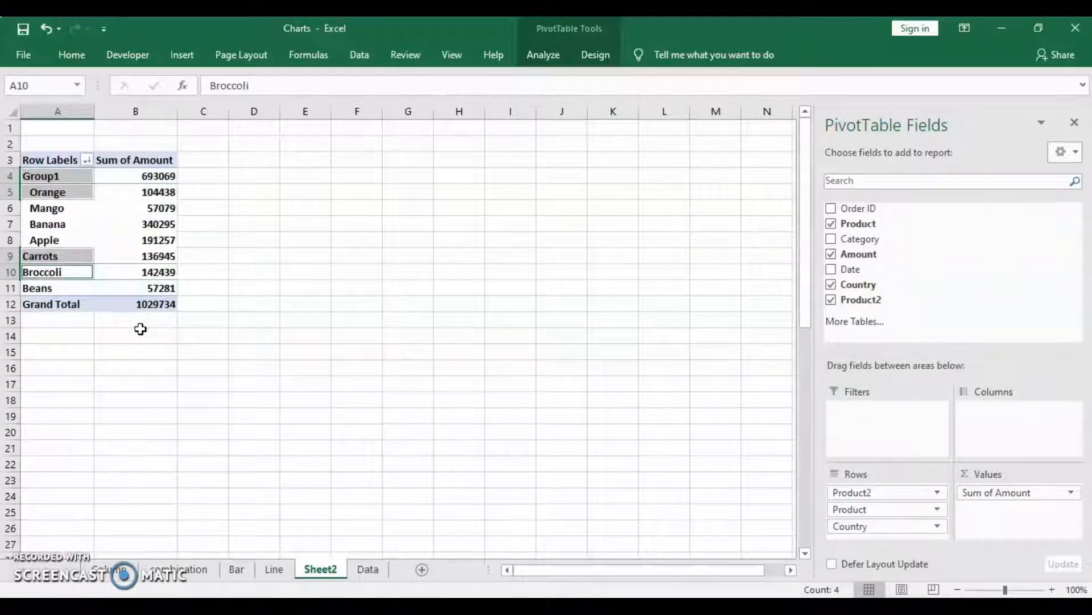
# Rename the group label above Orange, Mango, Banana and Apple to Fruits.
pyautogui.click(54, 172)
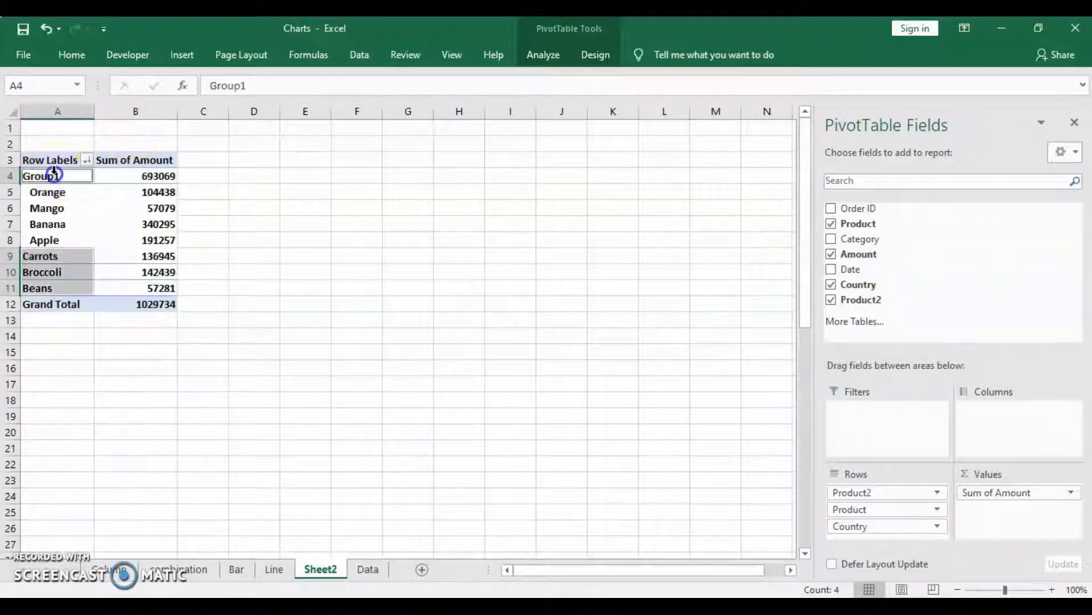
pyautogui.click(263, 79)
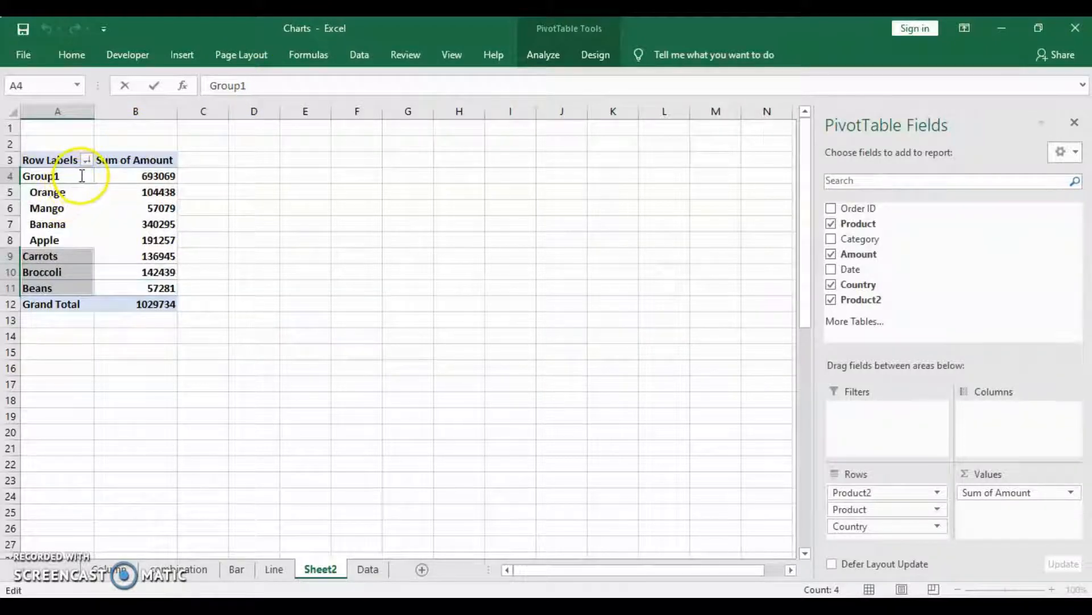
pyautogui.doubleClick(82, 175)
pyautogui.click(68, 239)
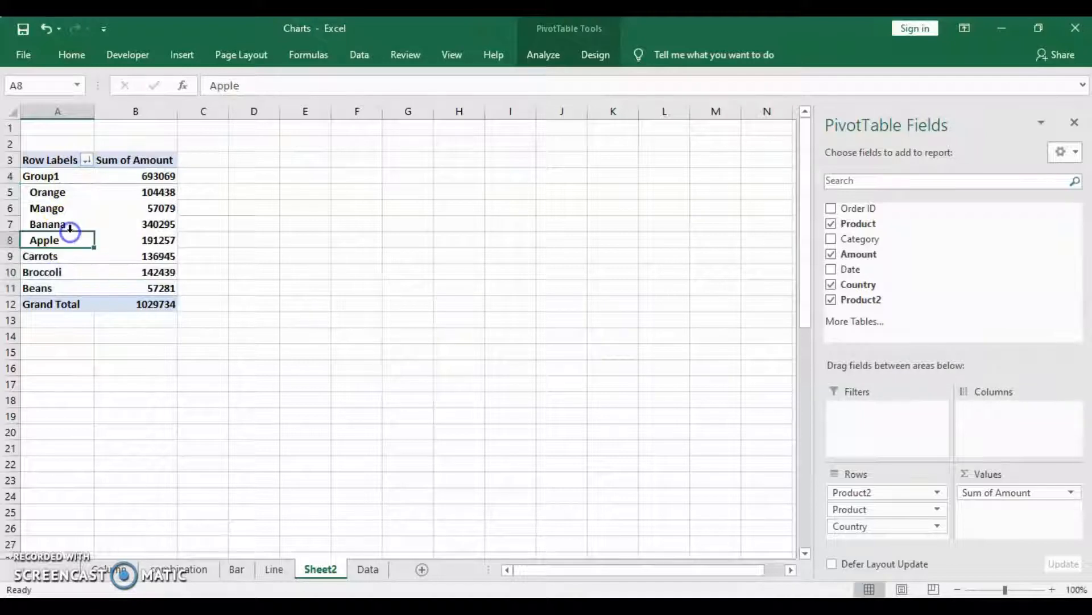
pyautogui.click(72, 175)
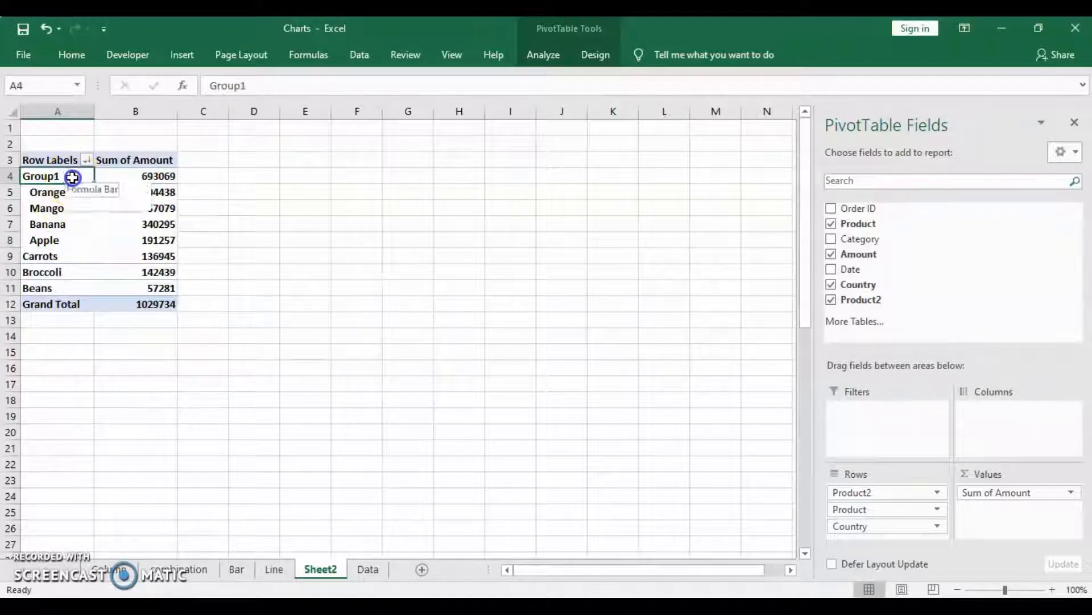
pyautogui.click(268, 86)
pyautogui.press('BackSpace')
pyautogui.press('BackSpace')
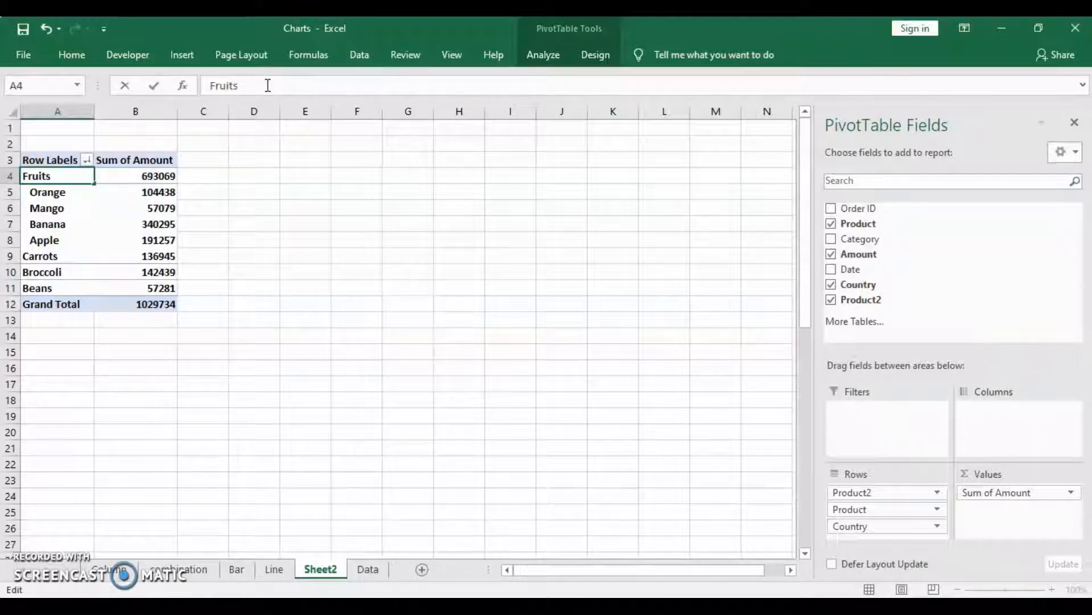
pyautogui.click(57, 256)
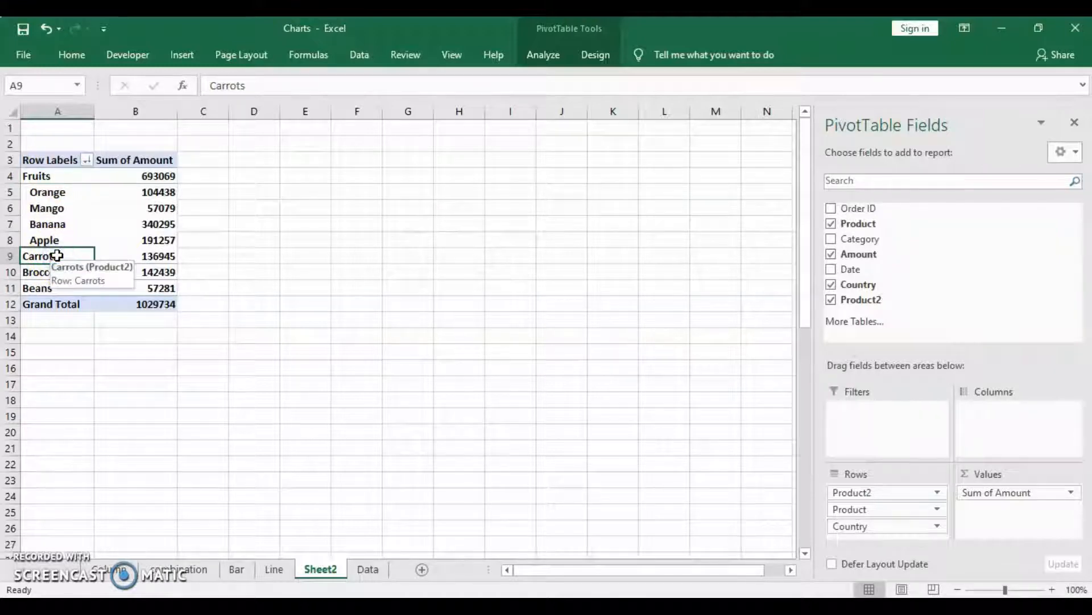
# Group the Carrots, Broccoli and Beans row labels together in the PivotTable.
pyautogui.click(27, 272)
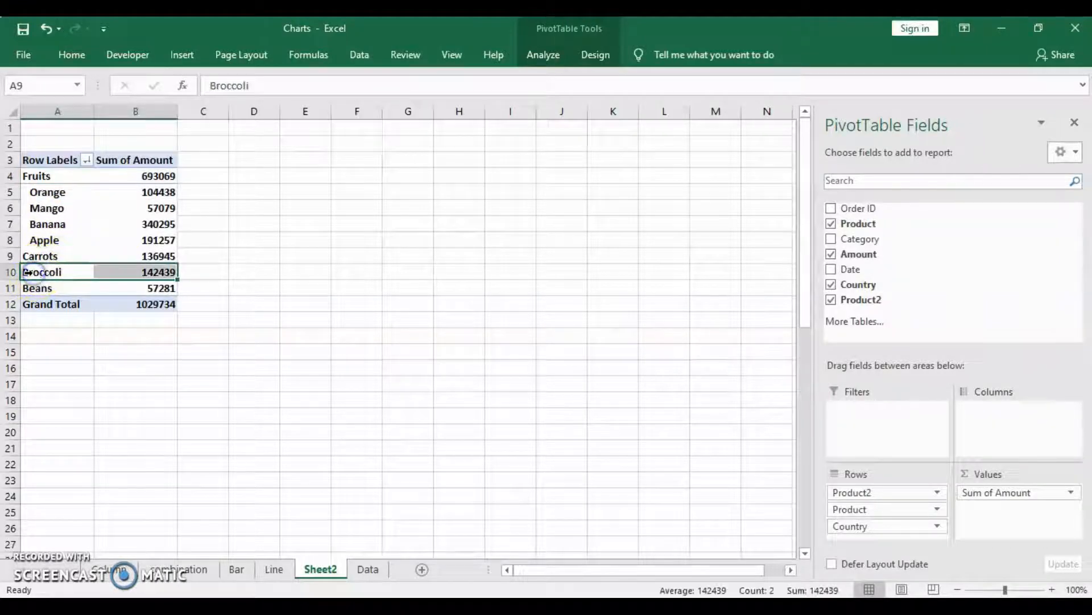
pyautogui.click(61, 254)
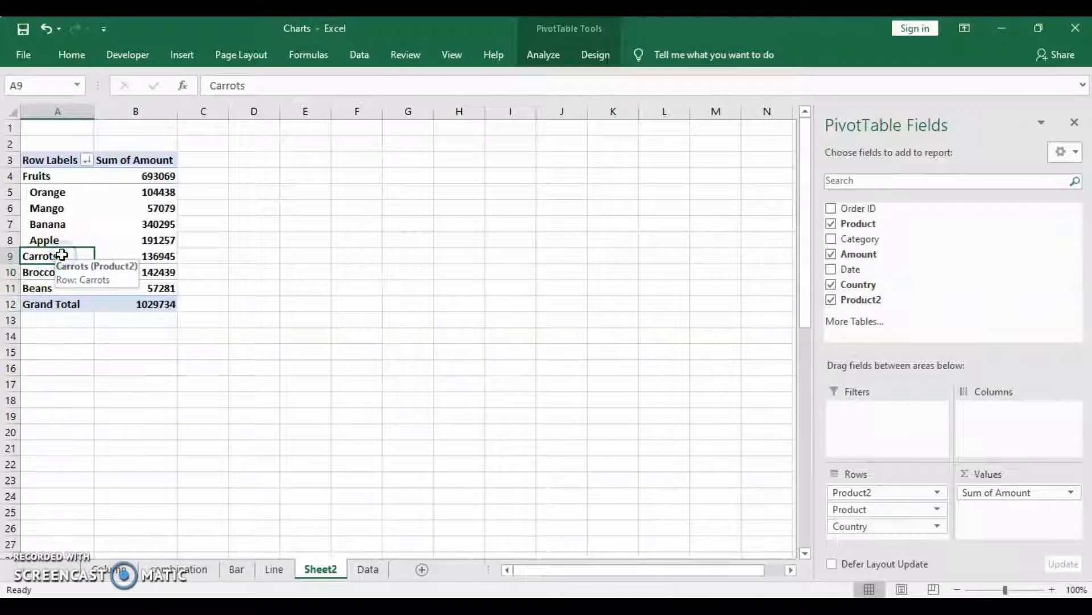
pyautogui.click(34, 271)
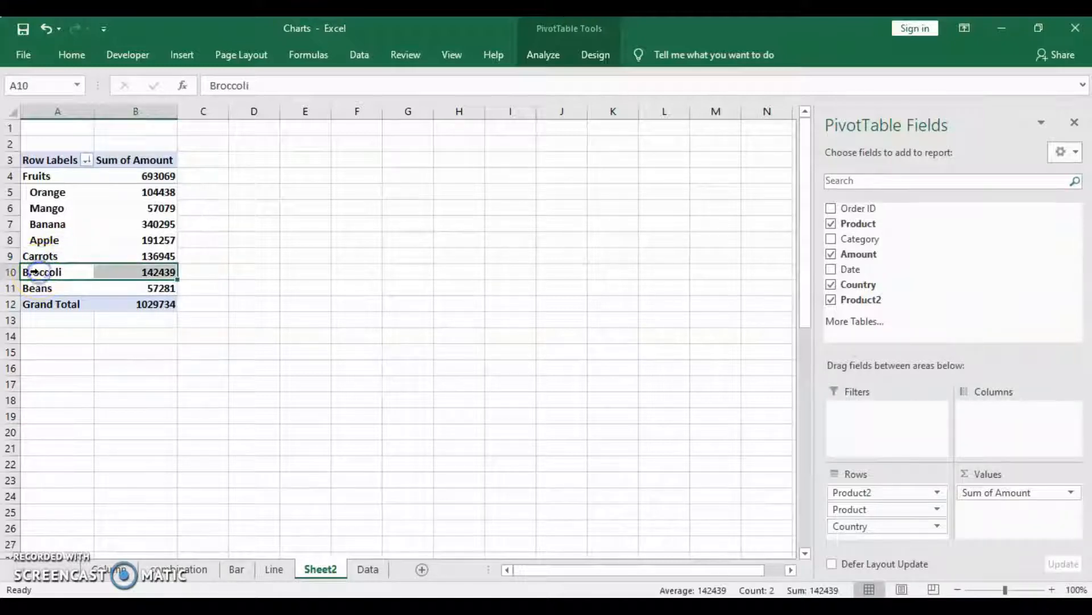
pyautogui.click(60, 256)
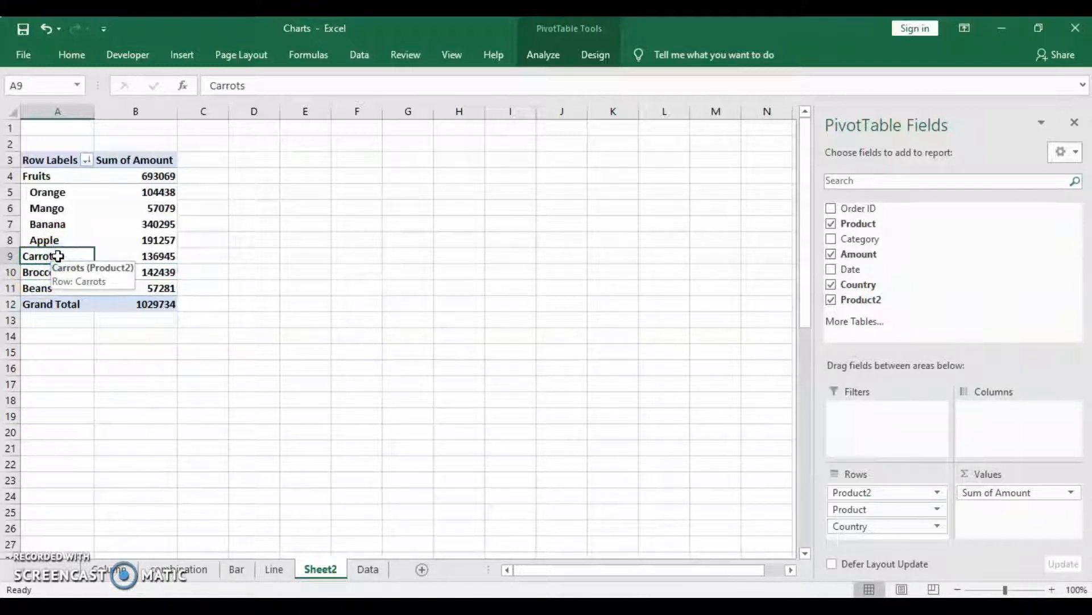
pyautogui.keyDown('ctrl'); pyautogui.click(43, 272); pyautogui.keyUp('ctrl')
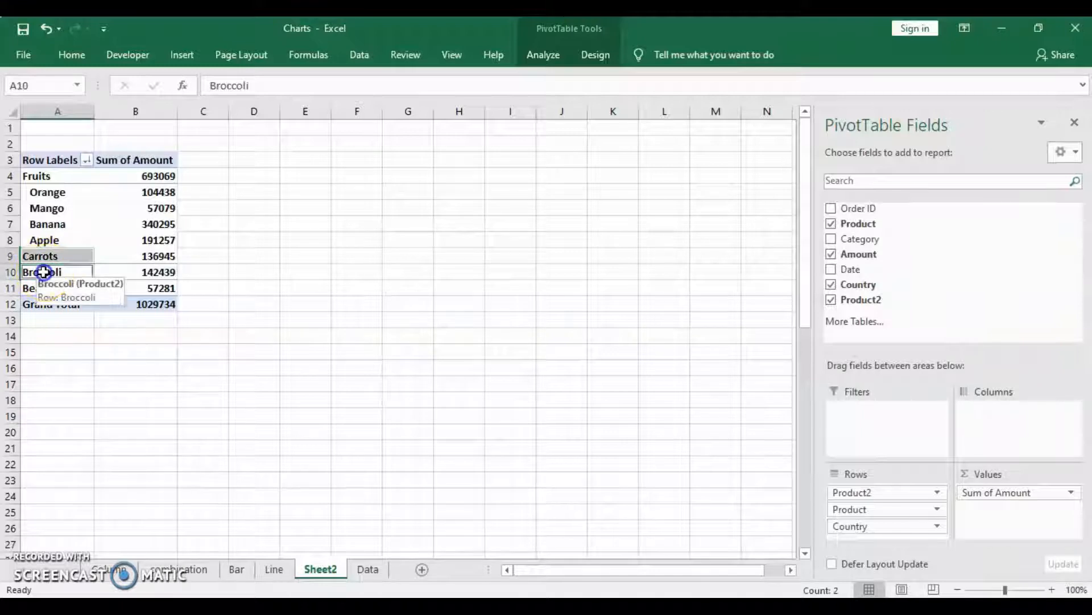
pyautogui.keyDown('ctrl'); pyautogui.click(41, 288); pyautogui.keyUp('ctrl')
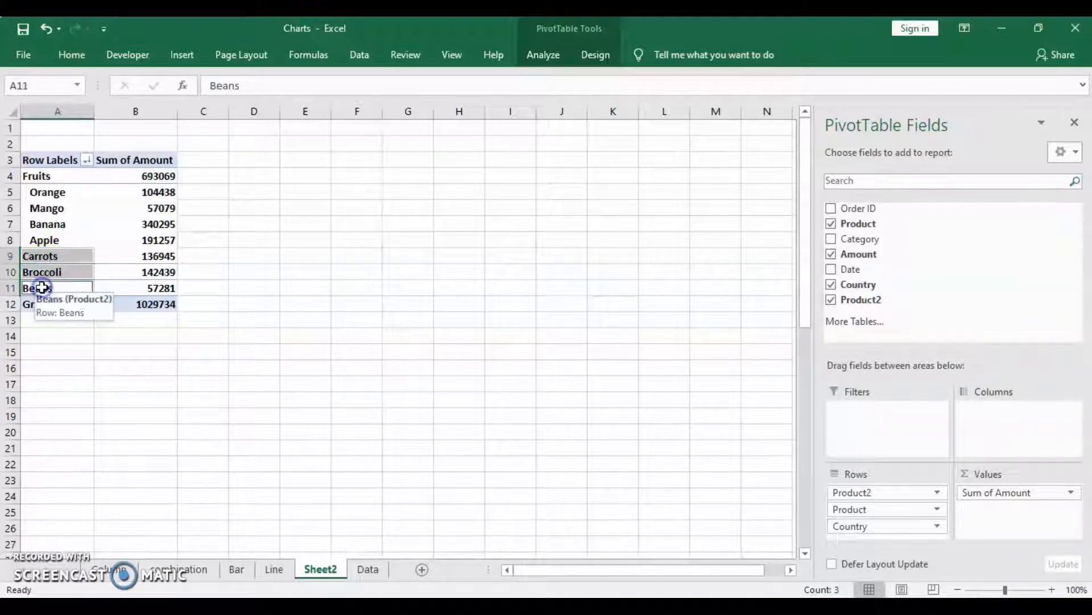
pyautogui.rightClick(71, 256)
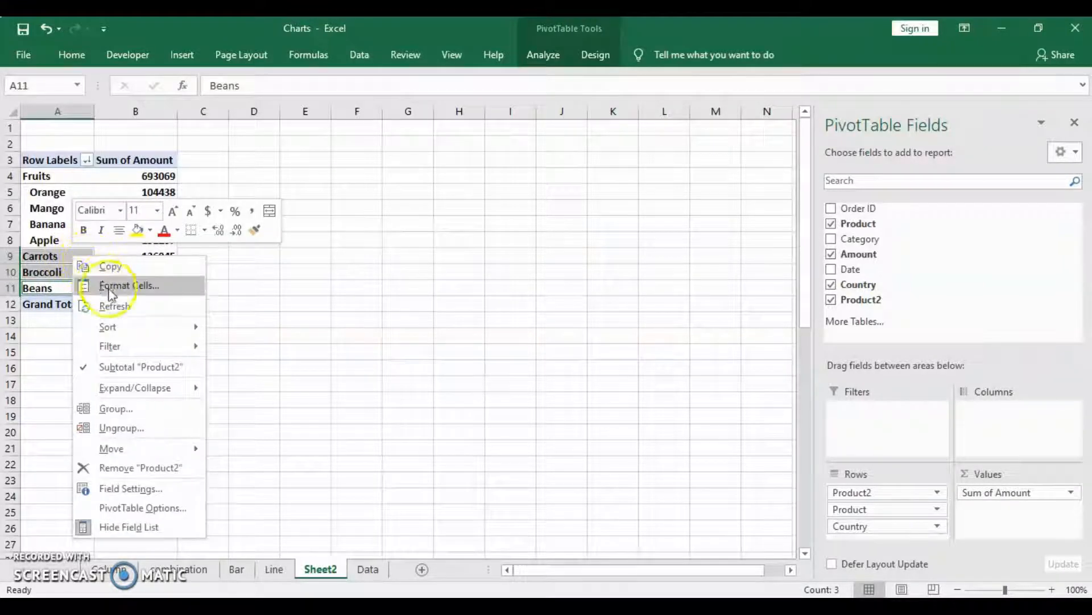
pyautogui.click(138, 411)
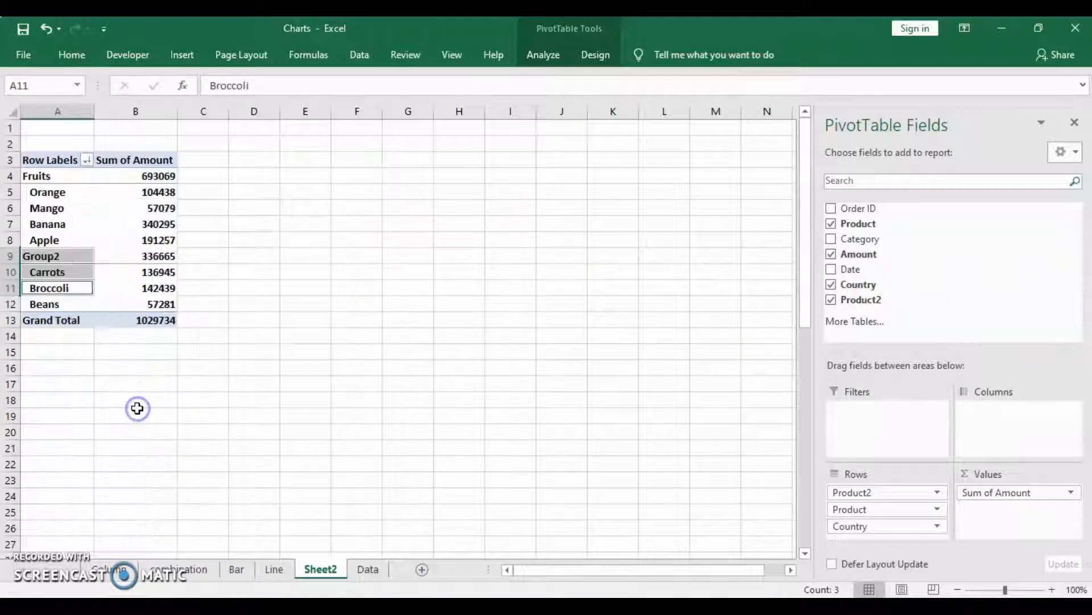
# Rename the group label above Carrots, Broccoli and Beans to Vegetables.
pyautogui.click(78, 252)
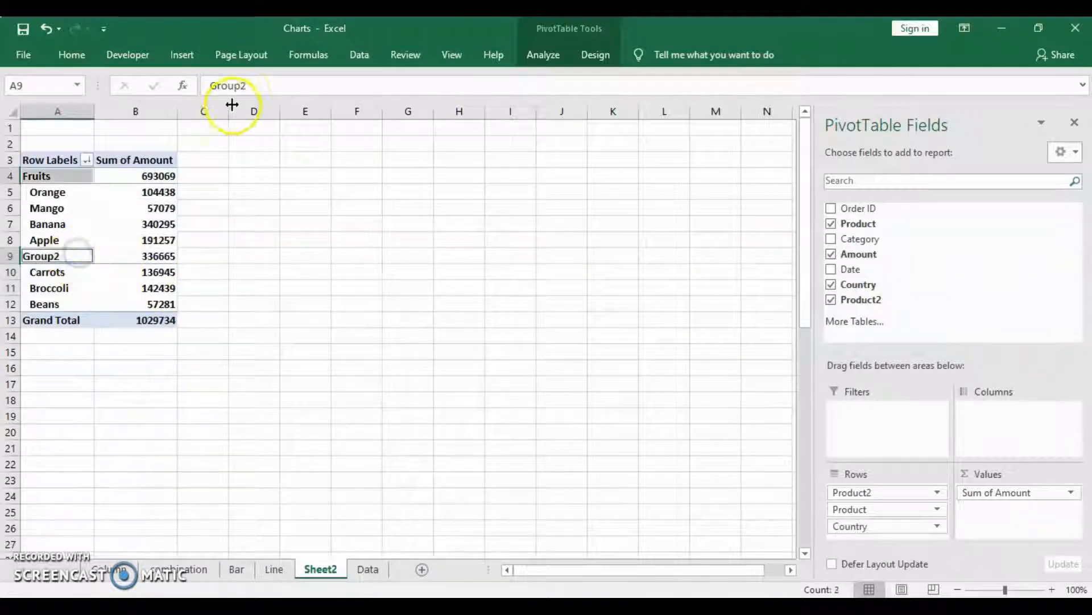
pyautogui.click(255, 80)
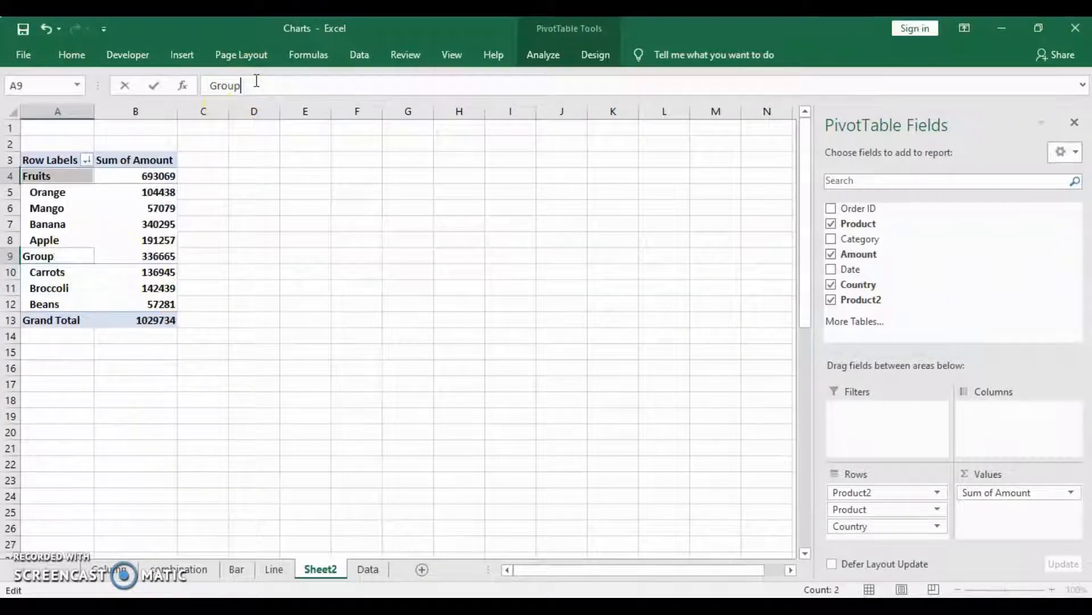
pyautogui.press('BackSpace')
pyautogui.press('BackSpace')
pyautogui.press('BackSpace')
pyautogui.press('BackSpace')
pyautogui.press('BackSpace')
pyautogui.press('BackSpace')
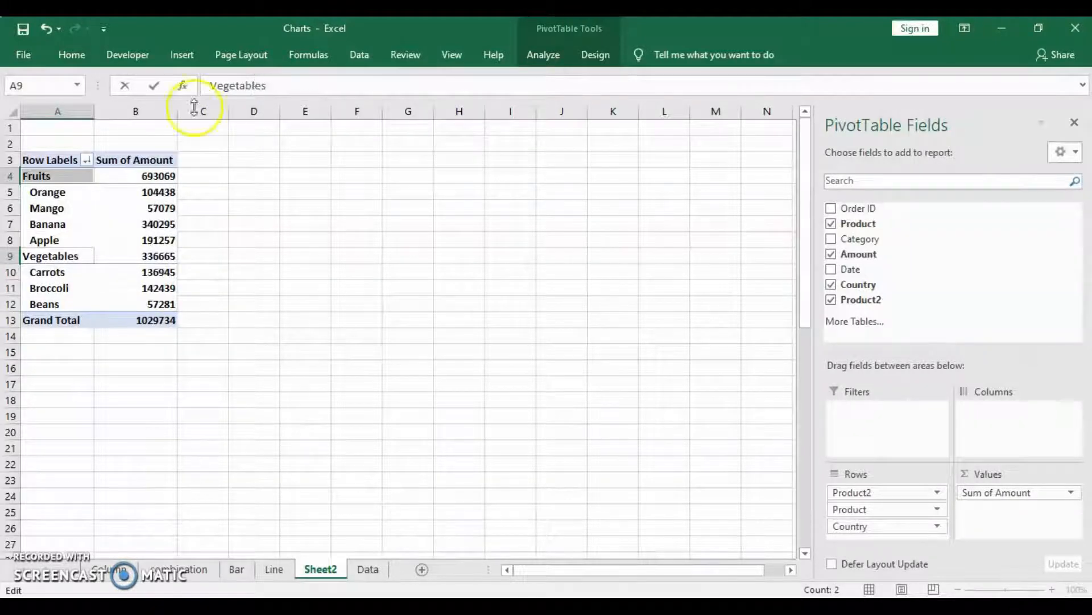
pyautogui.click(60, 174)
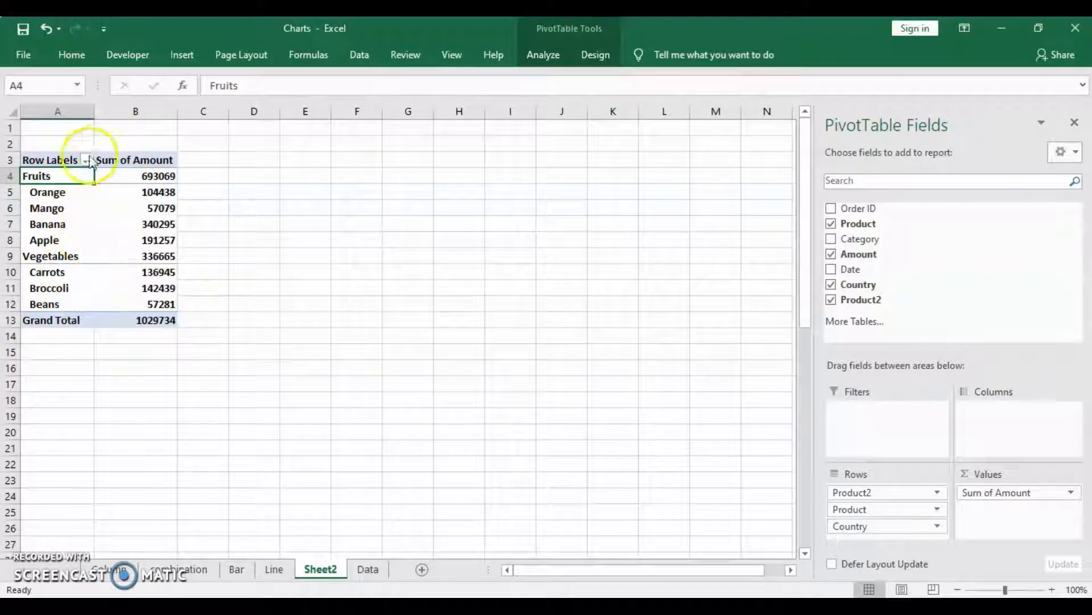
# Ungroup both the Fruits and the Vegetables groups in the PivotTable.
pyautogui.rightClick(64, 176)
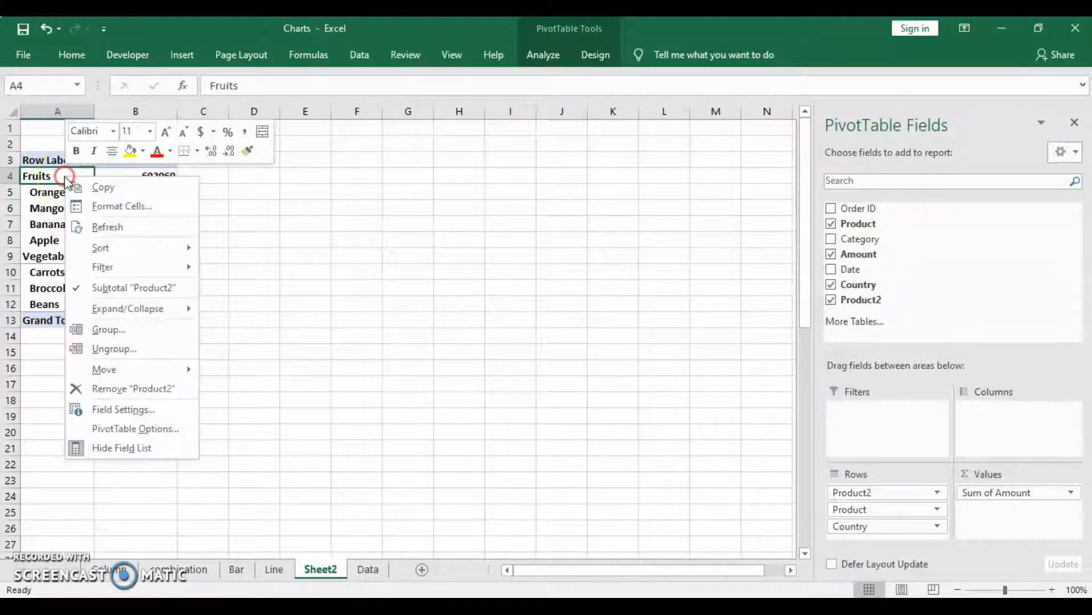
pyautogui.click(140, 355)
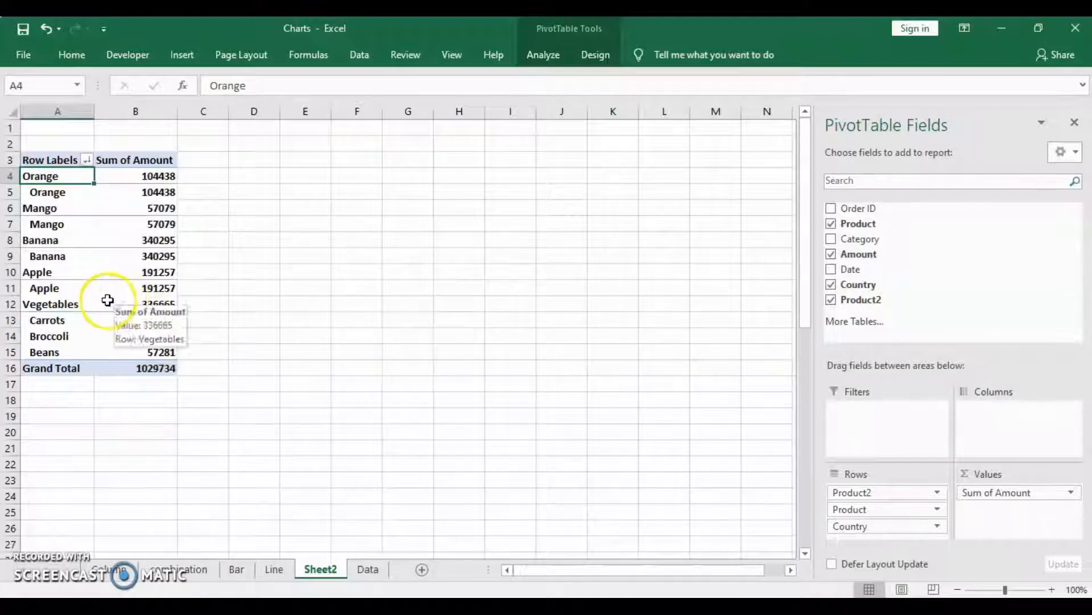
pyautogui.click(74, 306)
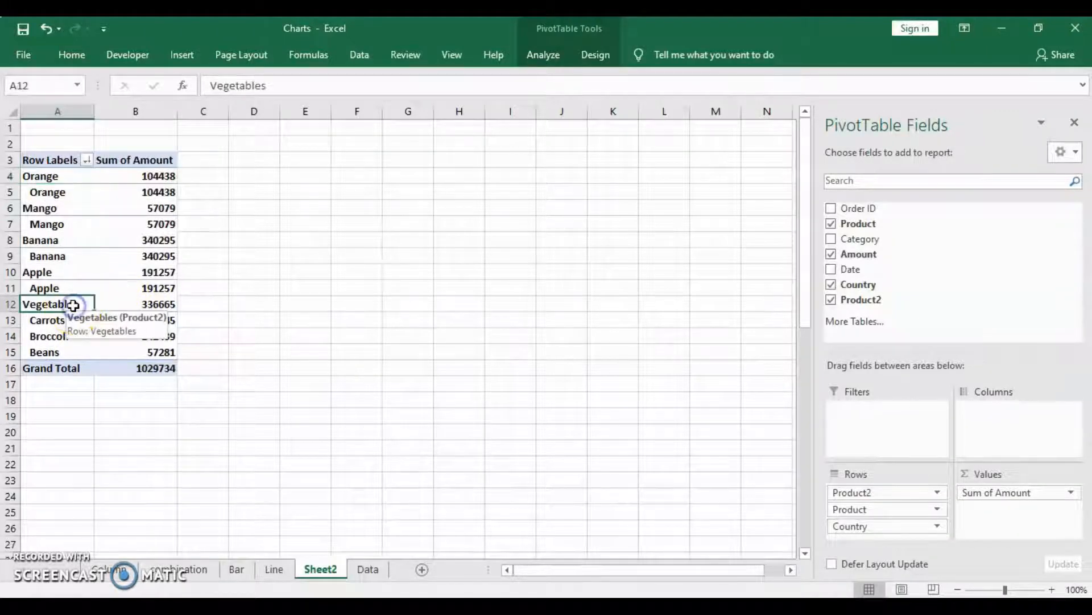
pyautogui.rightClick(74, 305)
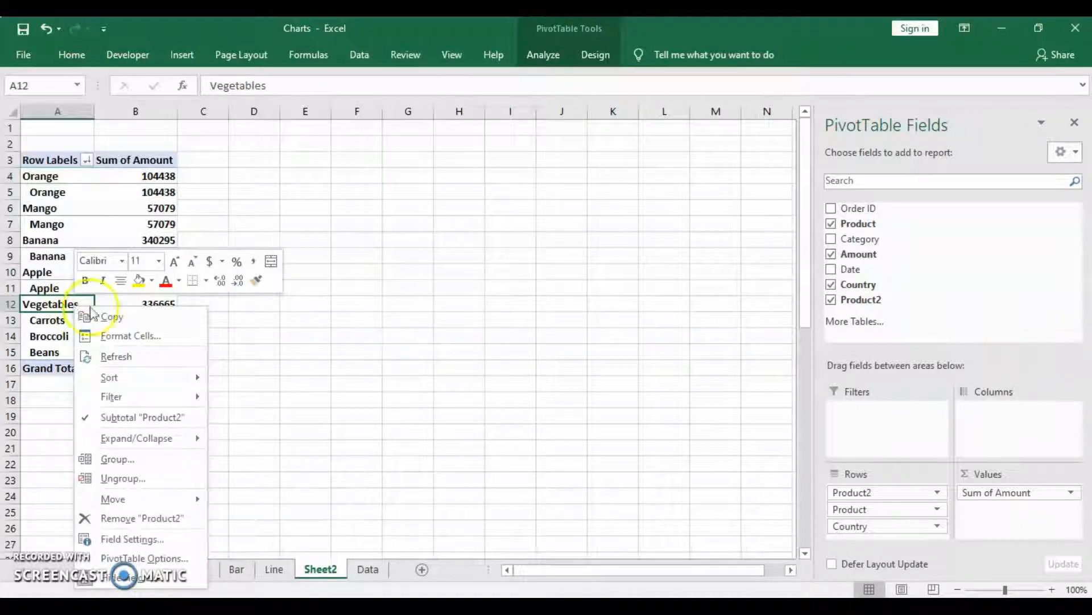
pyautogui.click(145, 477)
pyautogui.click(141, 478)
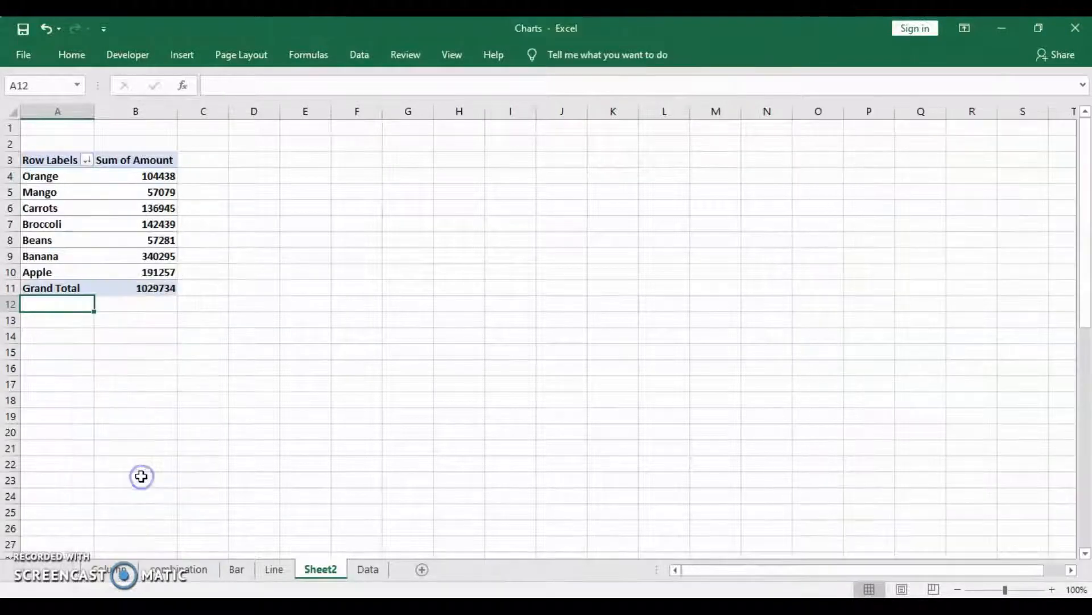
pyautogui.click(58, 161)
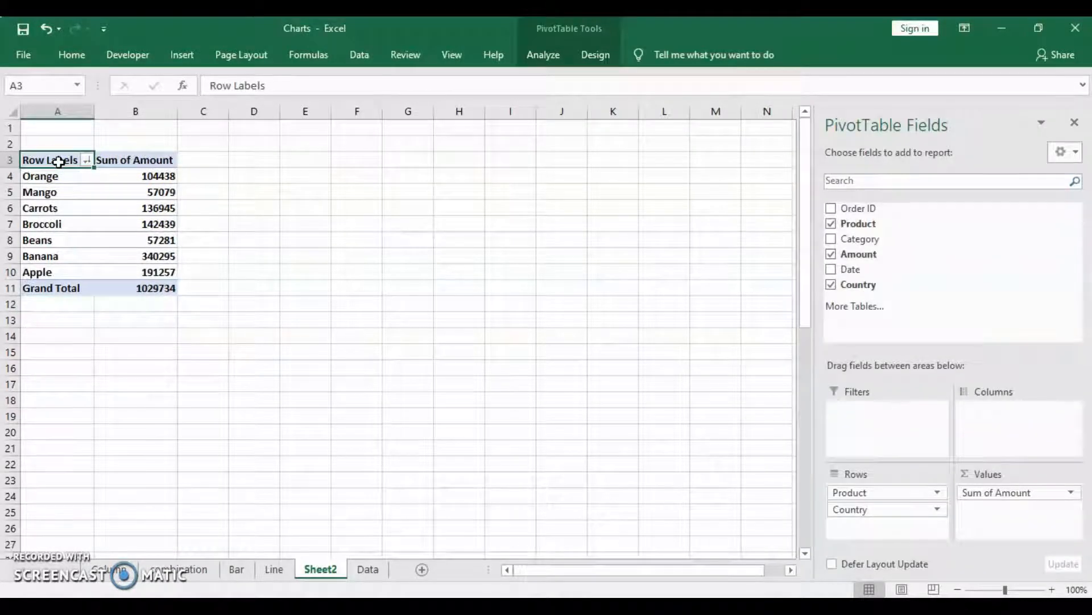
pyautogui.rightClick(59, 161)
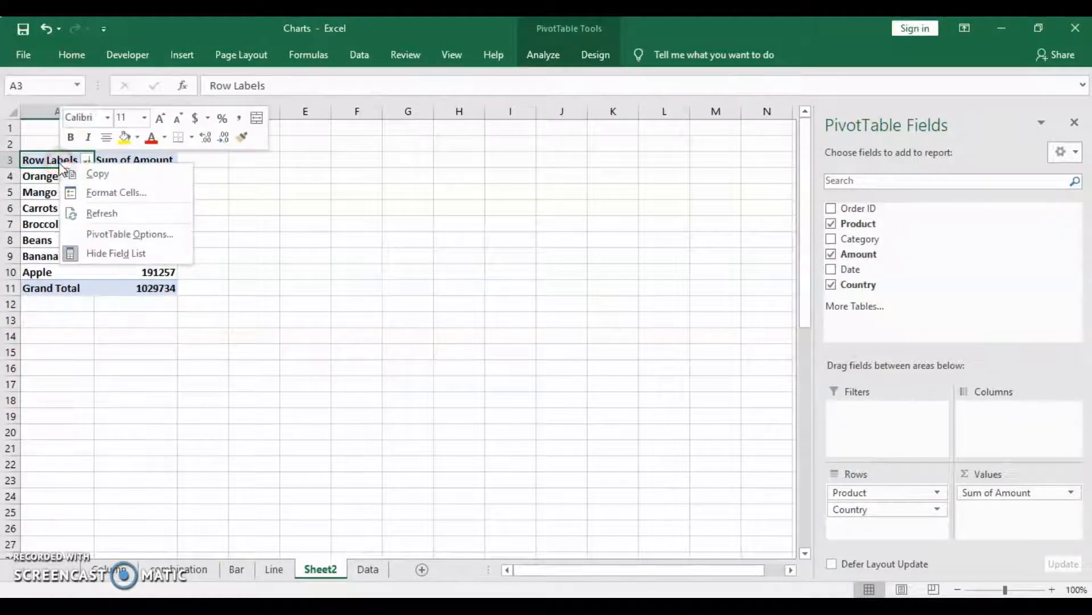
pyautogui.click(33, 181)
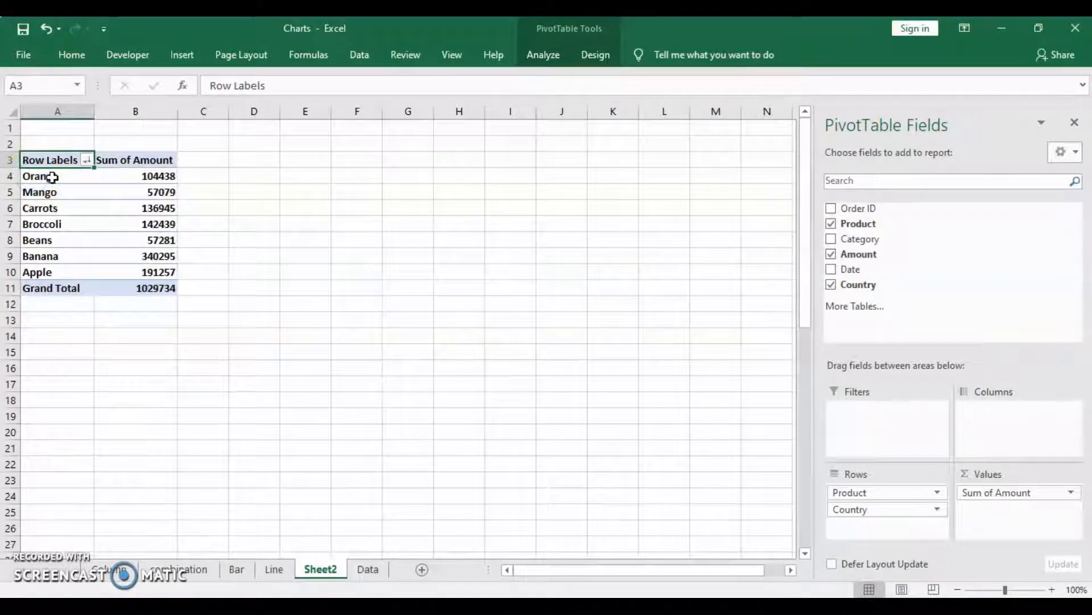
pyautogui.click(52, 177)
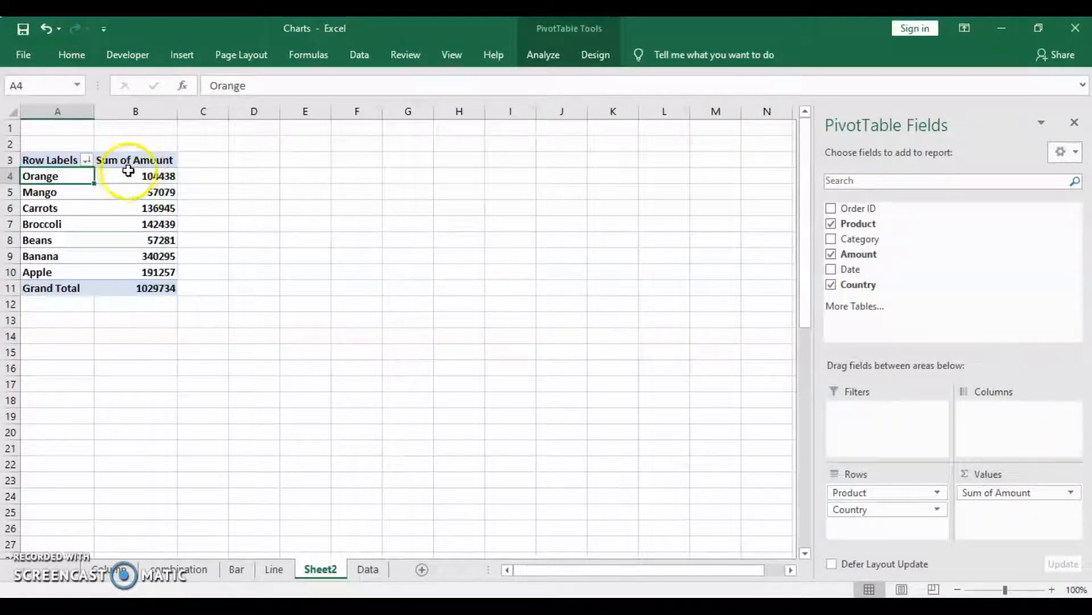
# Change the value field settings so the PivotTable summarizes Amount by Max for each product.
pyautogui.moveTo(134, 176)
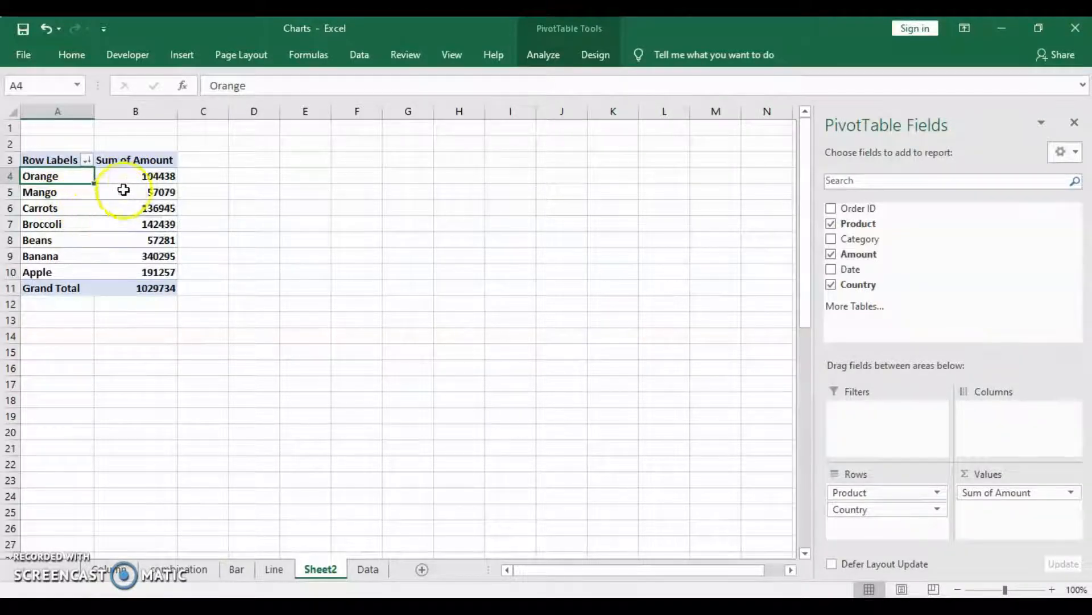
pyautogui.click(144, 174)
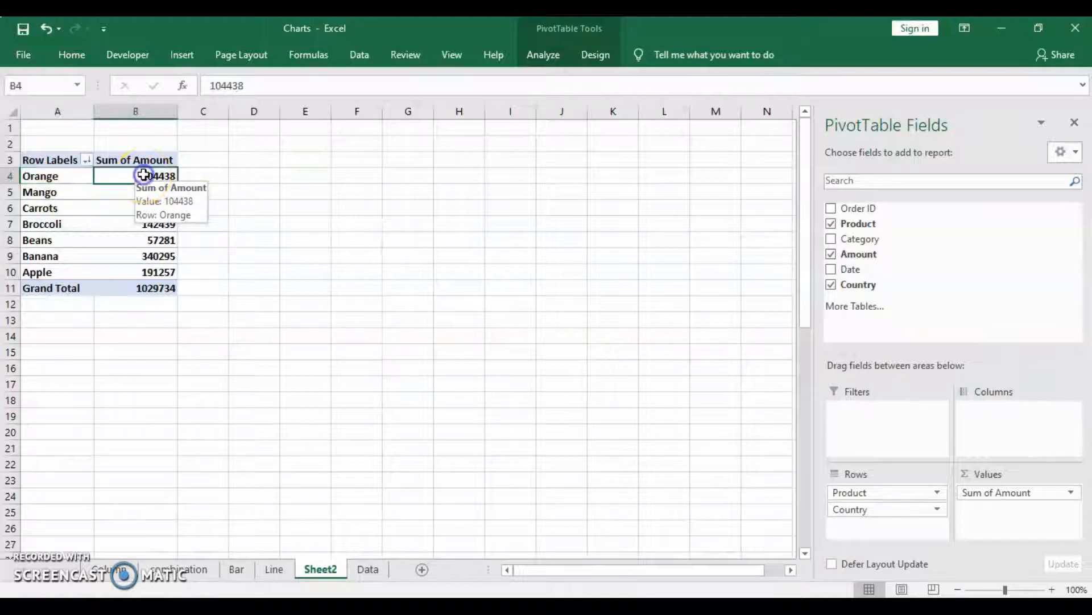
pyautogui.rightClick(143, 174)
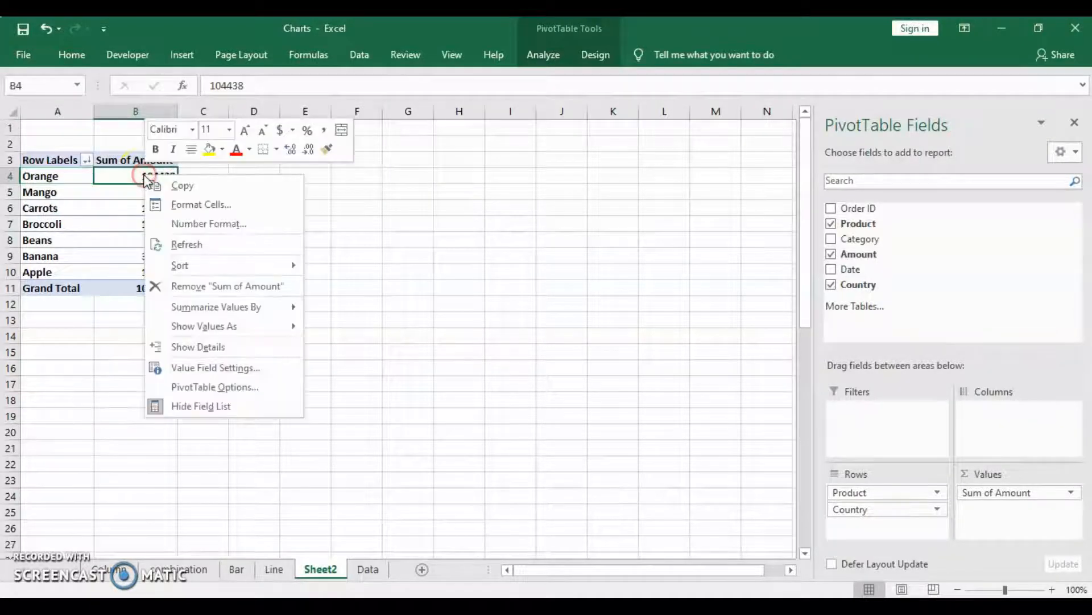
pyautogui.click(231, 367)
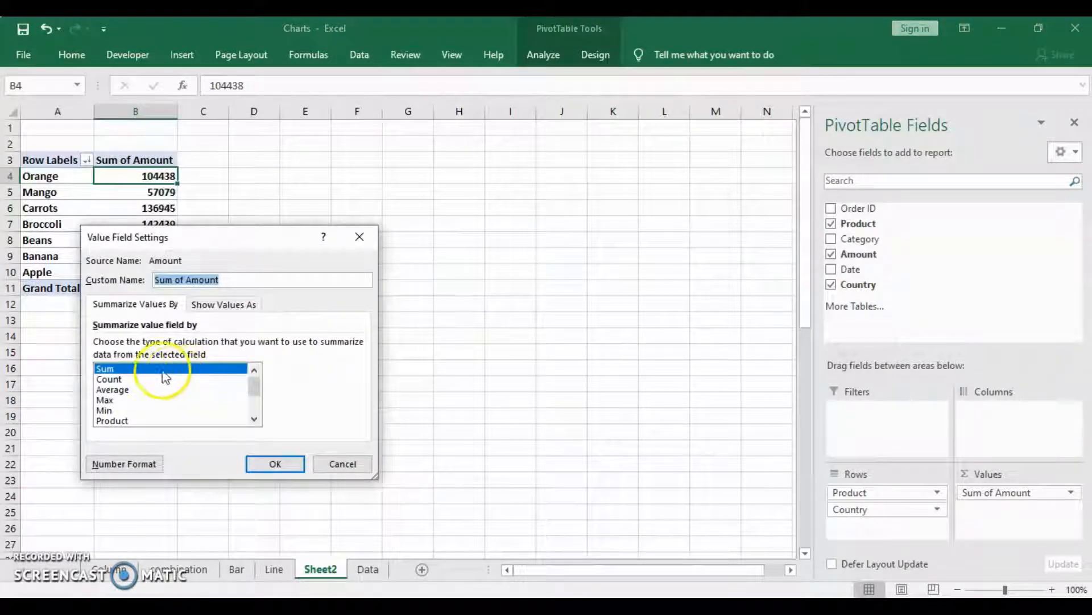
pyautogui.click(143, 368)
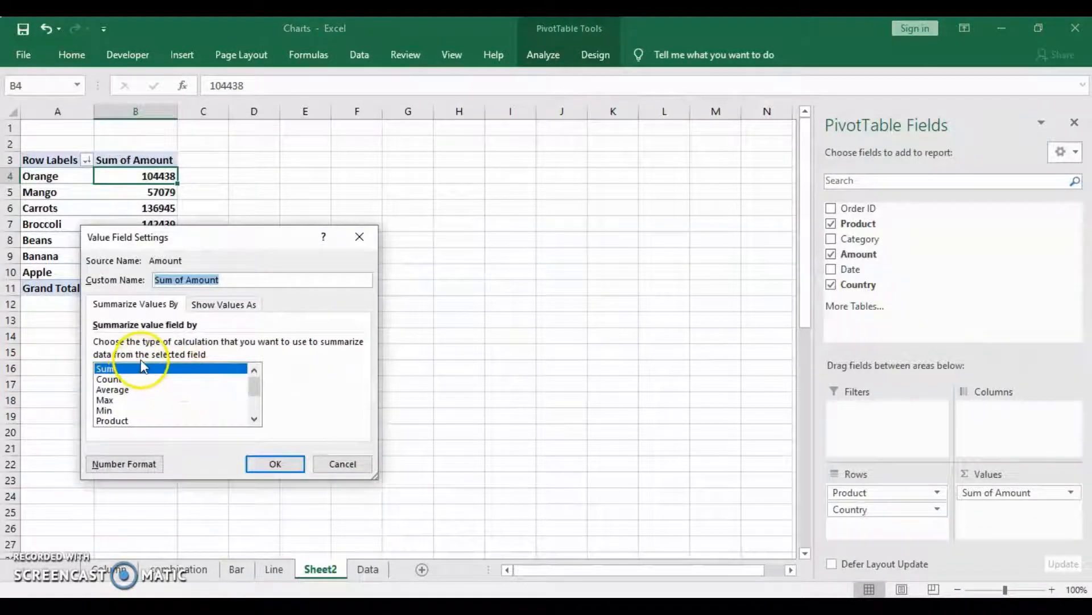
pyautogui.click(122, 401)
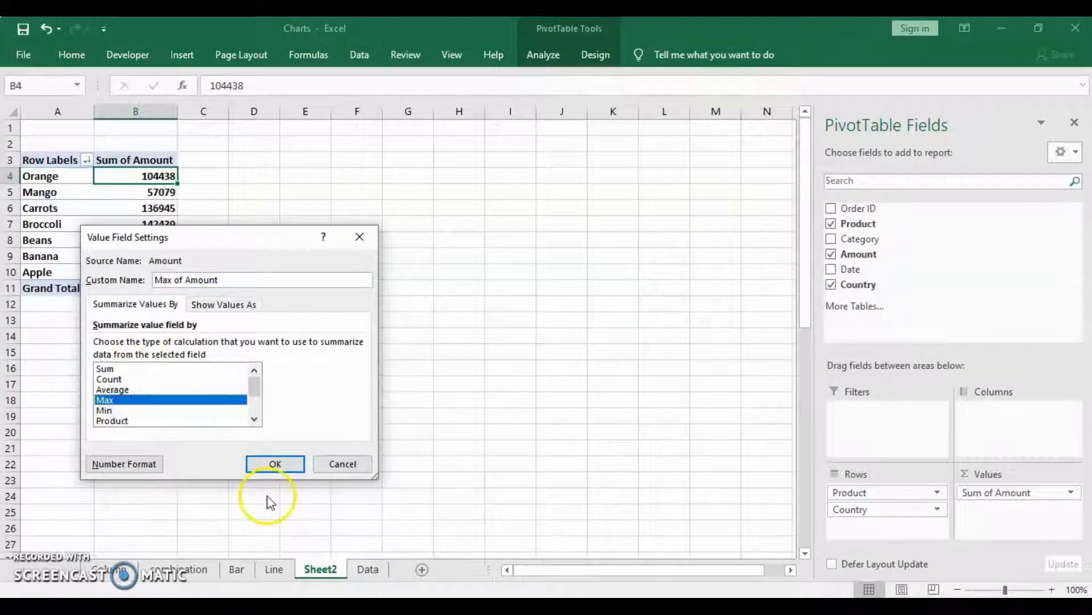
pyautogui.click(292, 466)
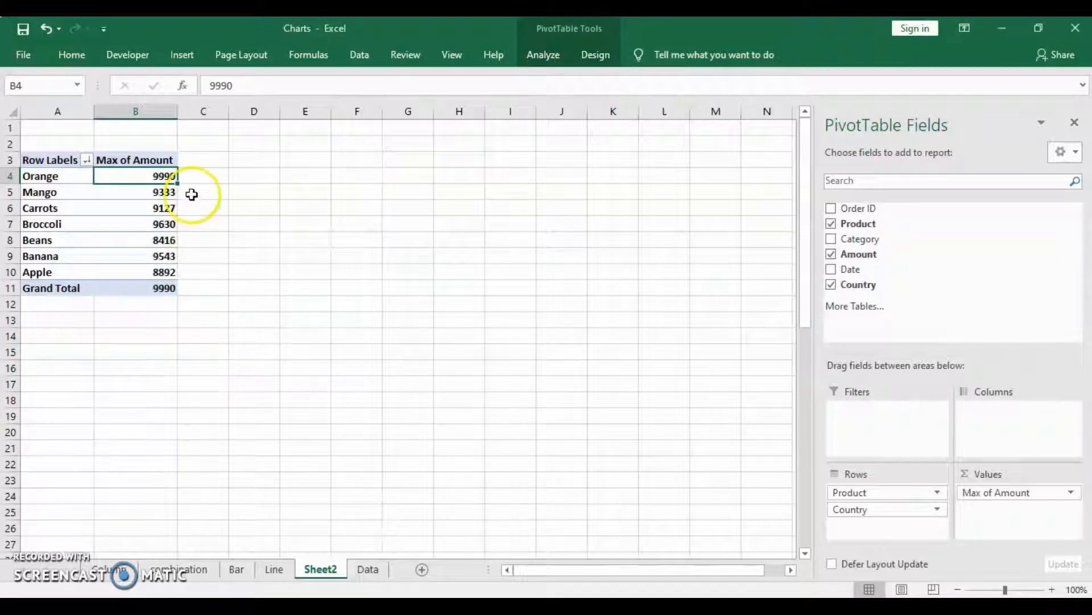
pyautogui.moveTo(139, 177)
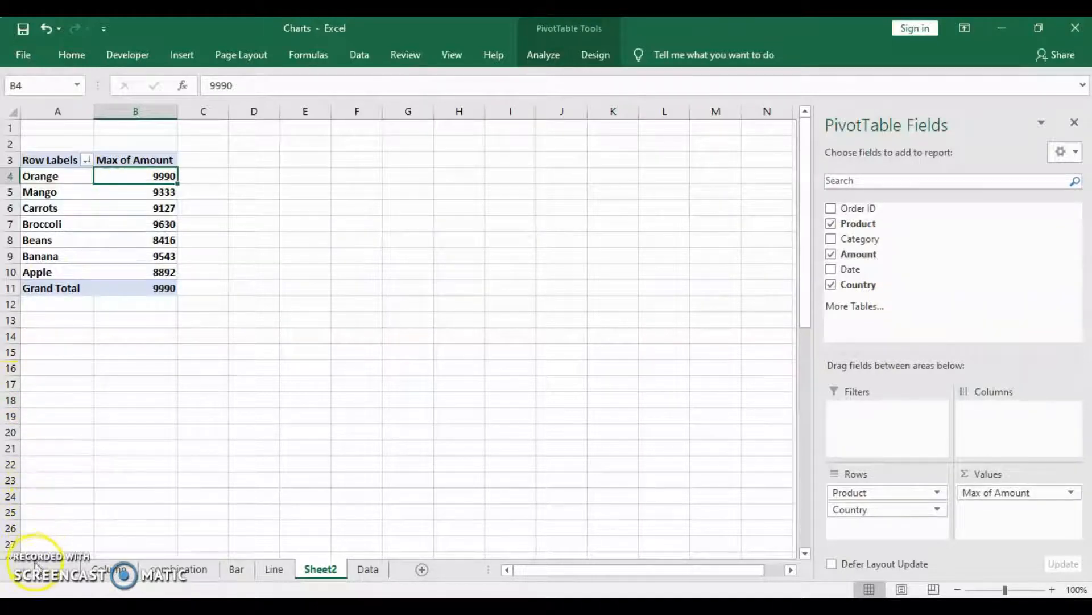
# Move the Product field from the PivotTable's rows to its columns and add Category as a report filter.
pyautogui.hotkey('ctrl', 'z')
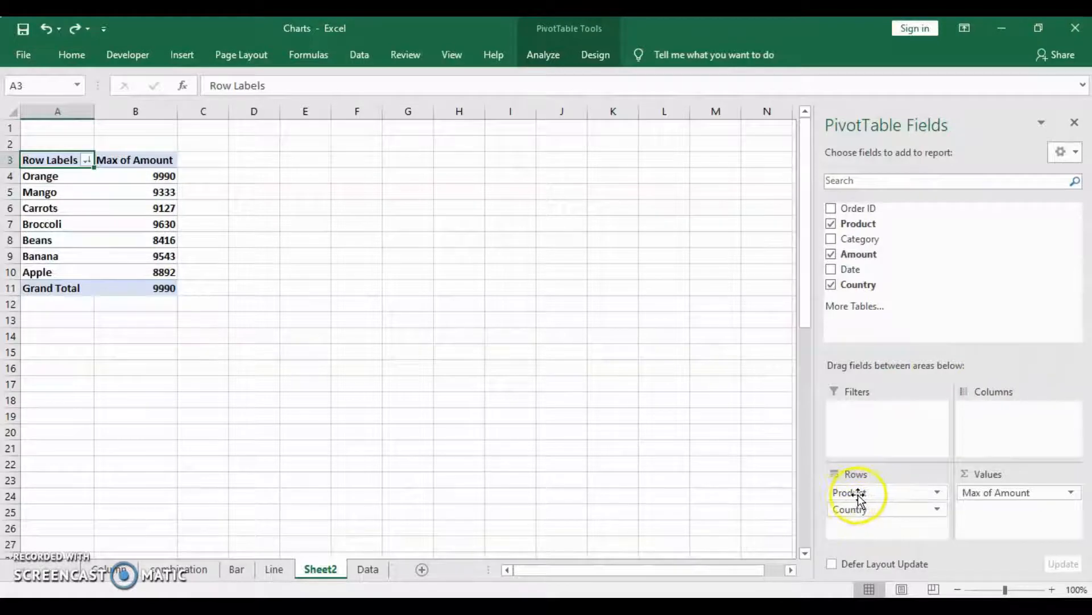
pyautogui.moveTo(871, 493); pyautogui.dragTo(990, 416)
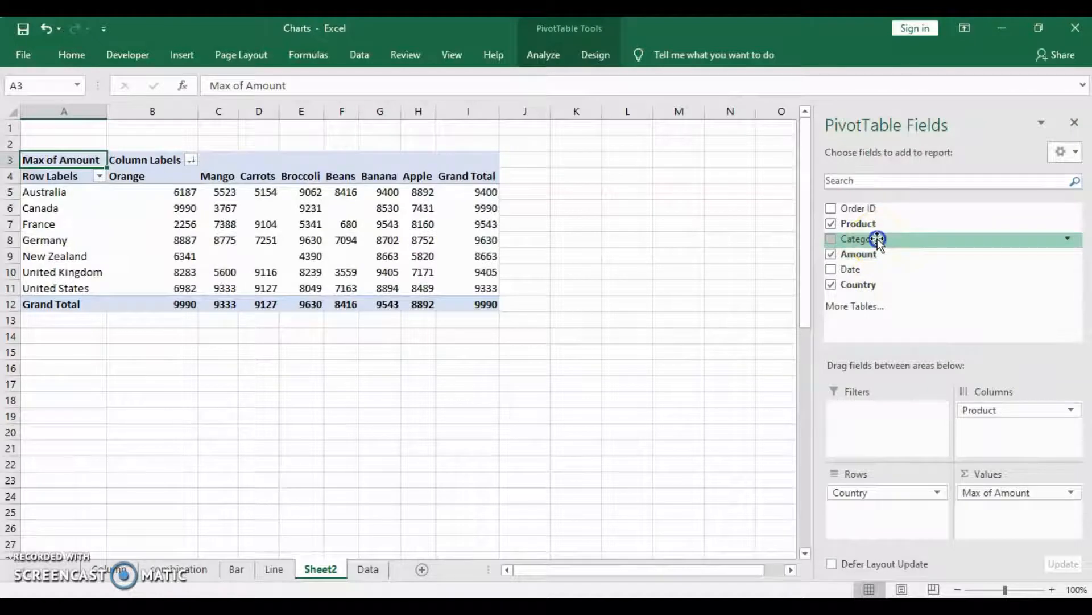
pyautogui.moveTo(877, 239); pyautogui.dragTo(856, 414)
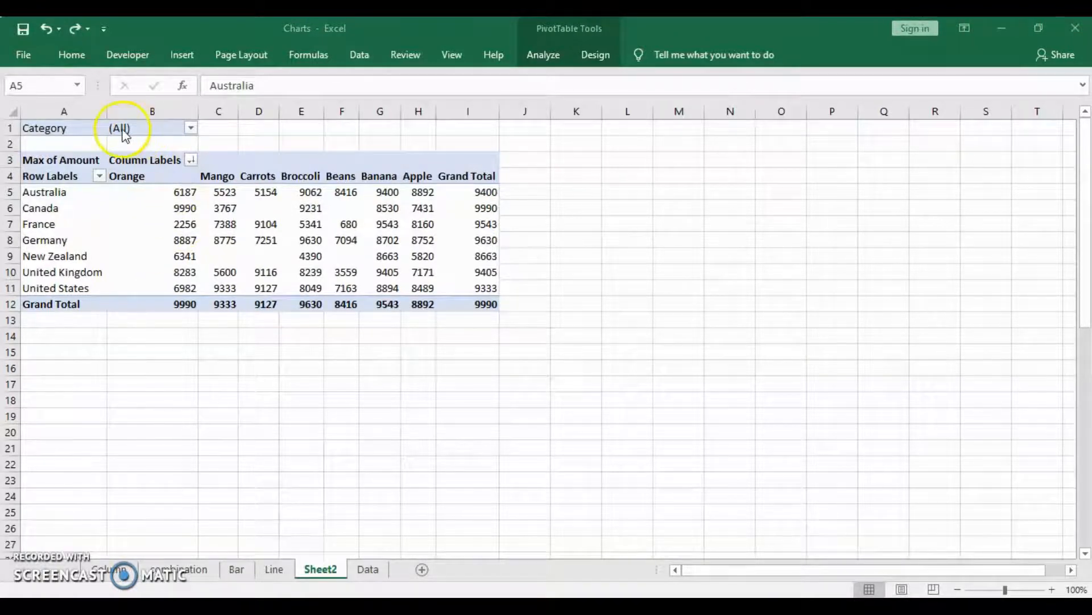
# Insert a Clustered Column PivotChart from the PivotTable and place it beside the table, clear of the data.
pyautogui.click(42, 177)
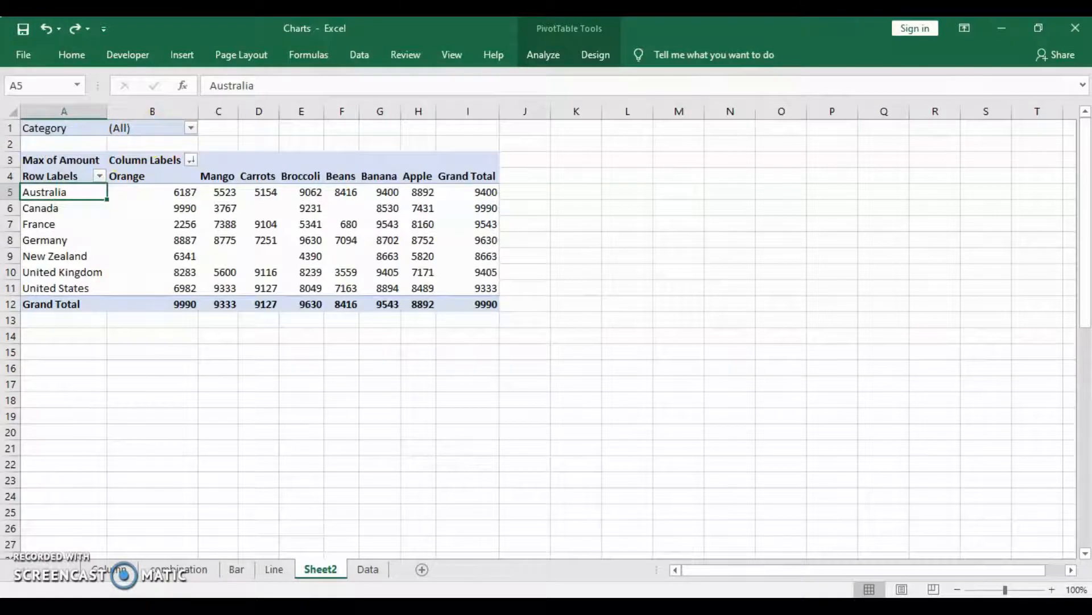
pyautogui.click(195, 56)
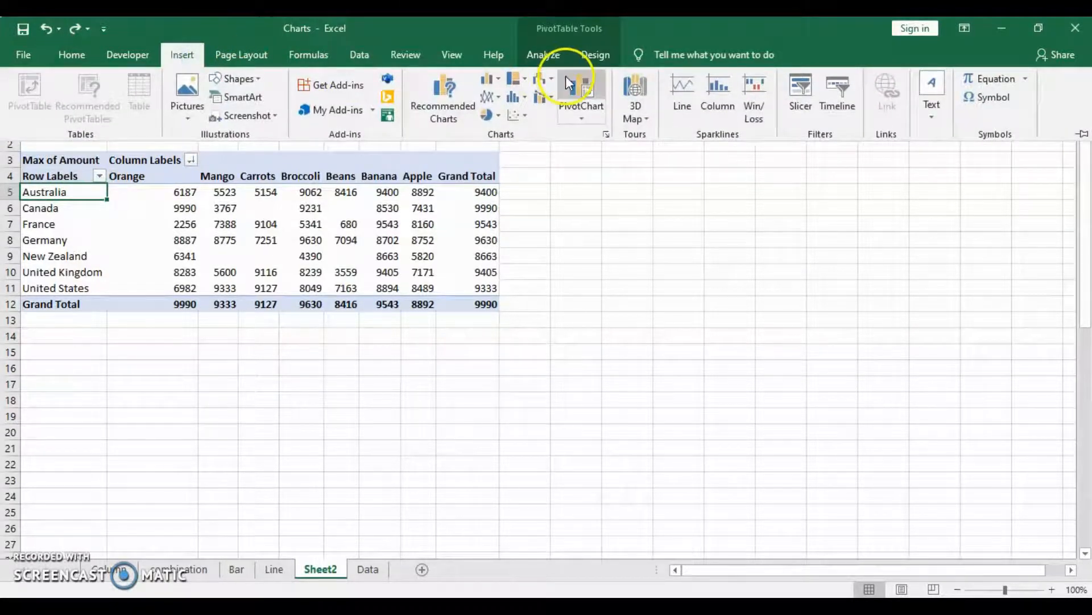
pyautogui.click(581, 109)
pyautogui.click(579, 108)
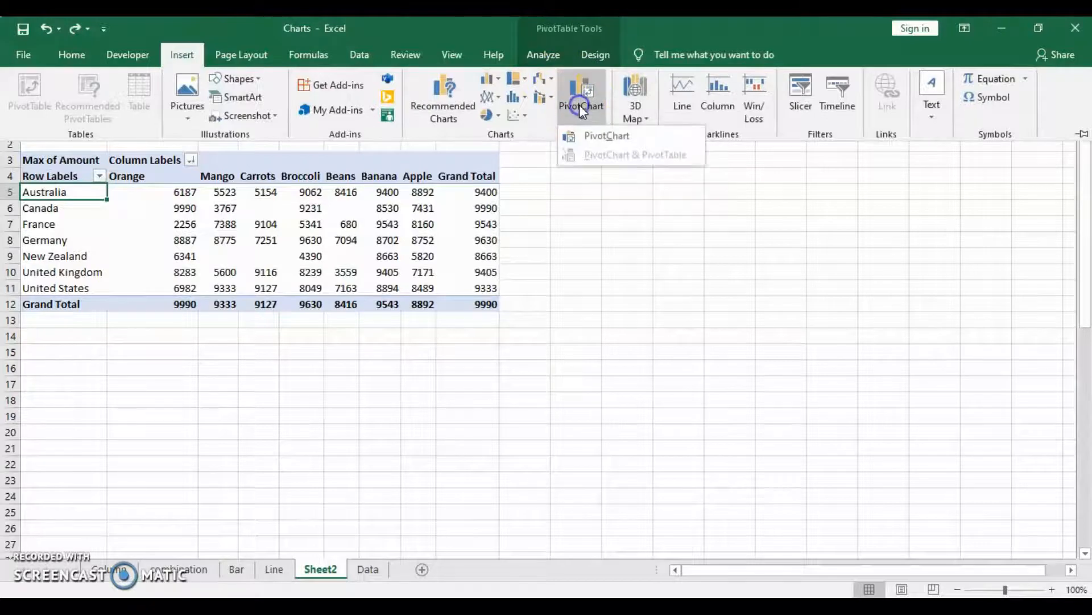
pyautogui.click(592, 135)
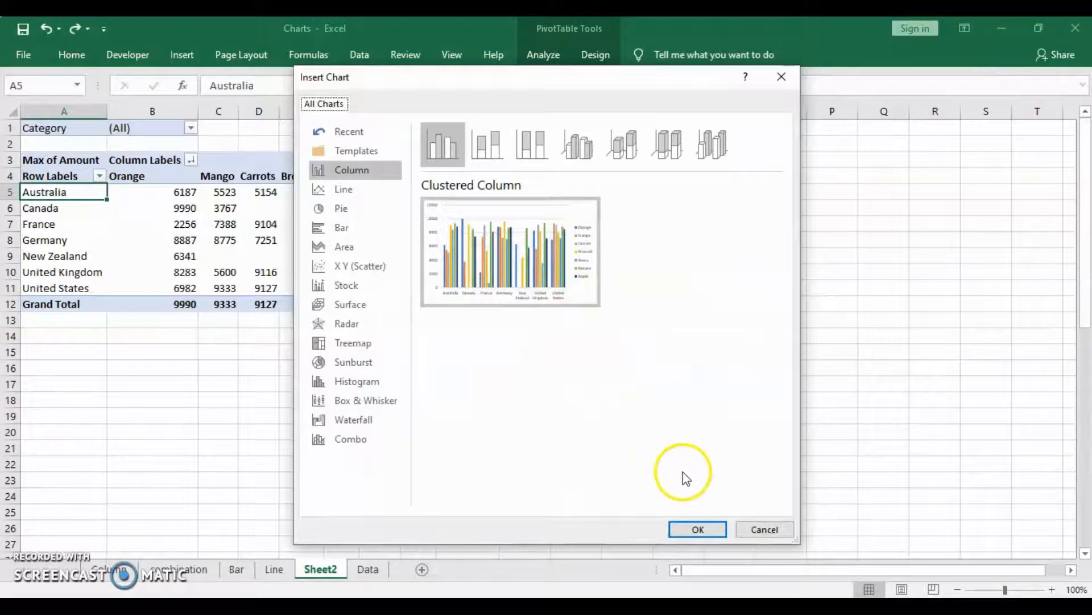
pyautogui.click(698, 530)
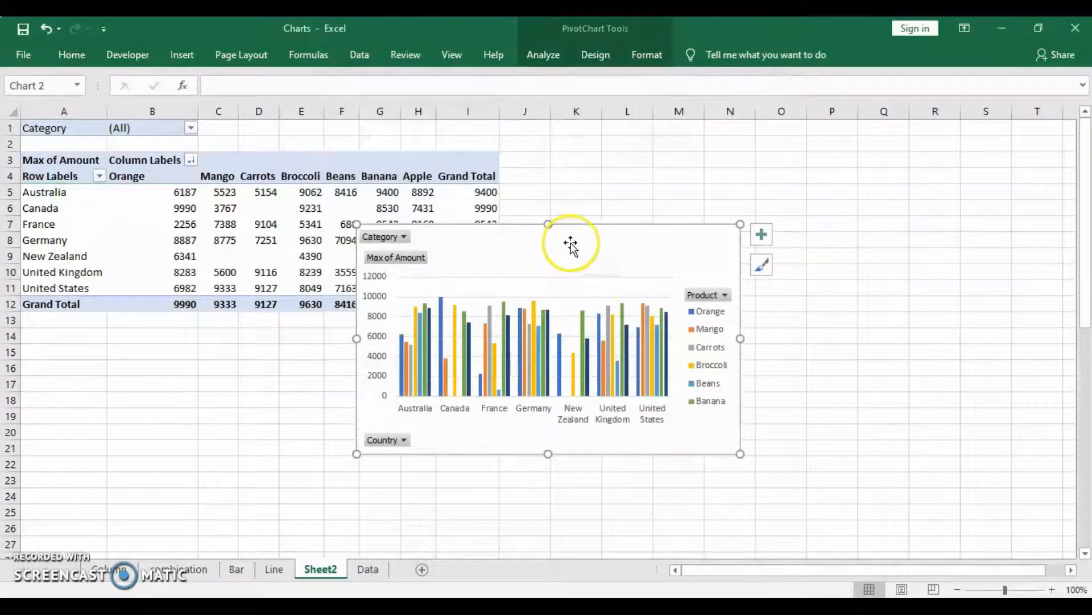
pyautogui.moveTo(571, 244); pyautogui.dragTo(741, 167)
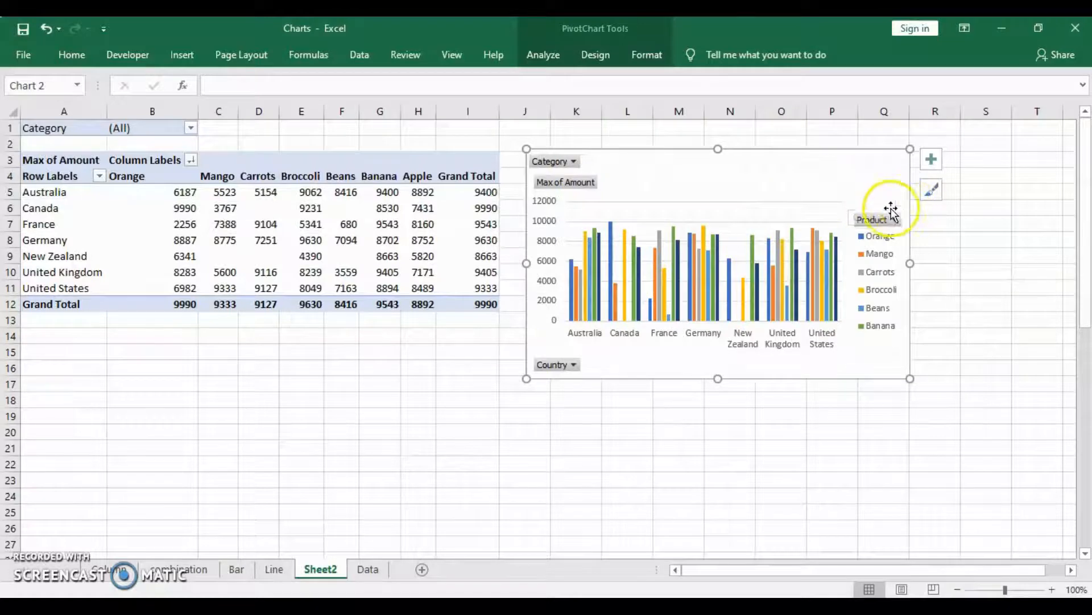
# Filter the PivotChart's Product field to show only Orange.
pyautogui.moveTo(732, 275)
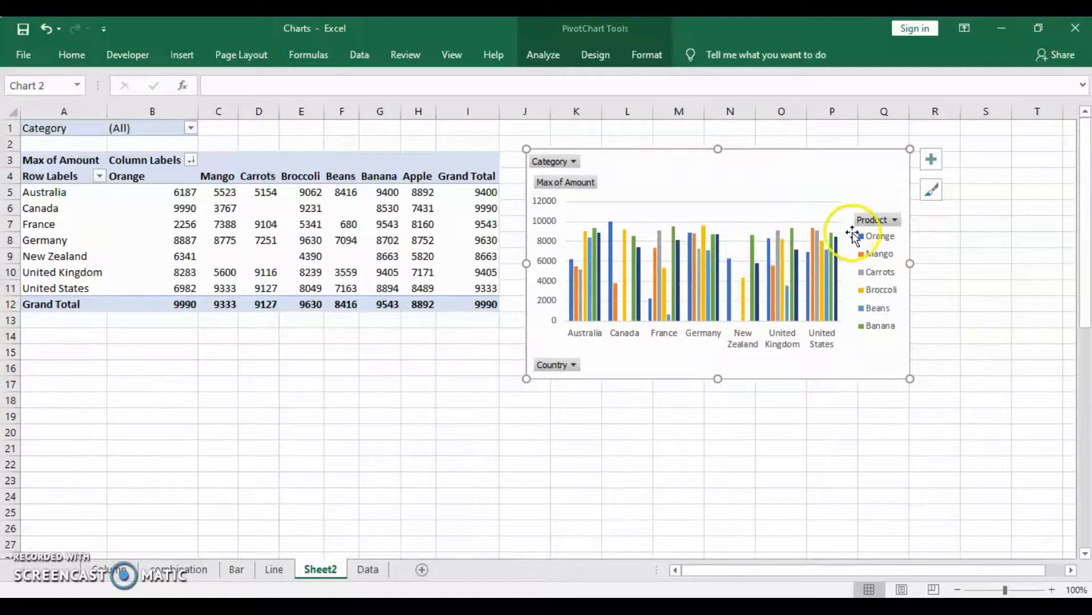
pyautogui.click(895, 220)
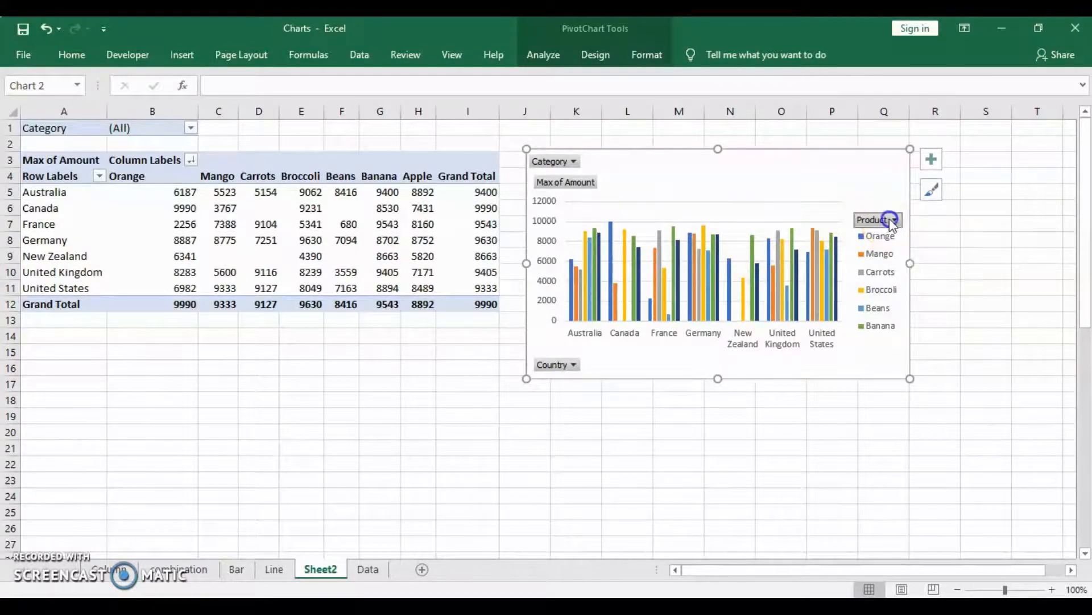
pyautogui.click(724, 368)
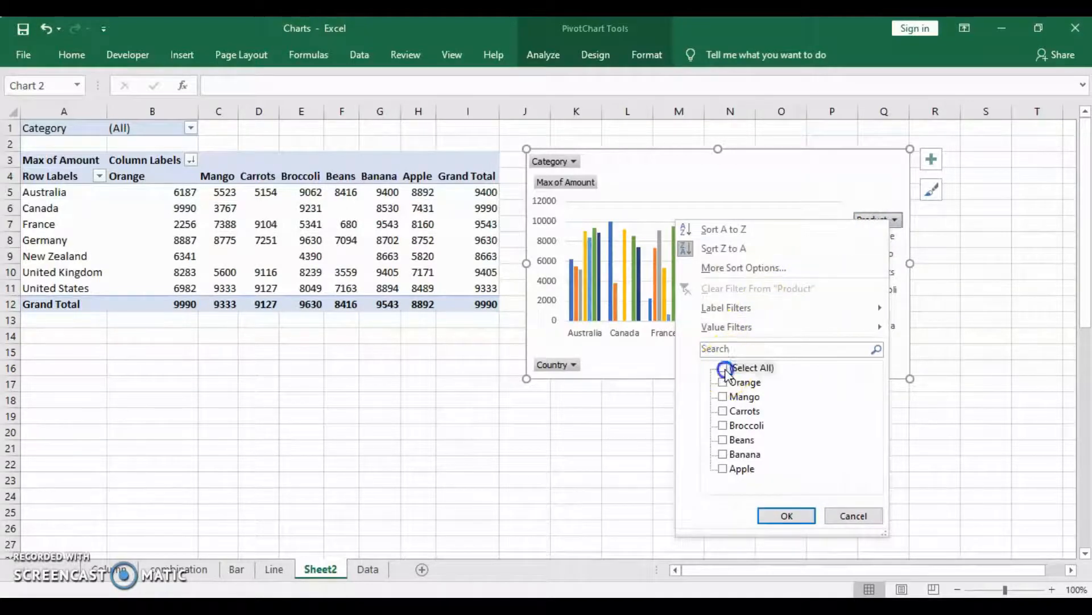
pyautogui.click(723, 383)
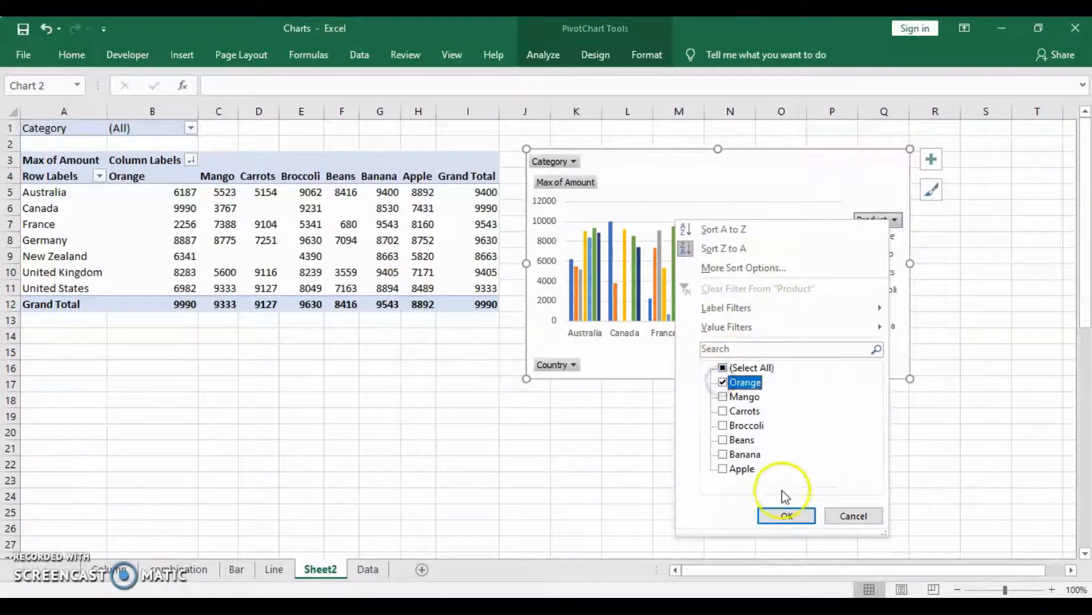
pyautogui.click(787, 515)
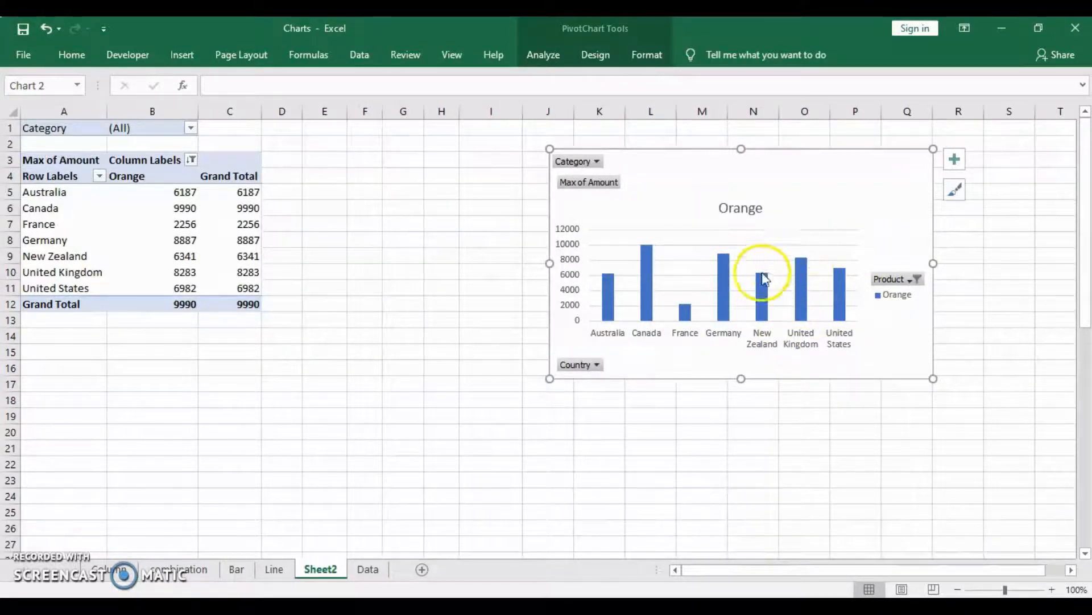
# Reset the PivotChart's Product filter to include all products.
pyautogui.moveTo(766, 277)
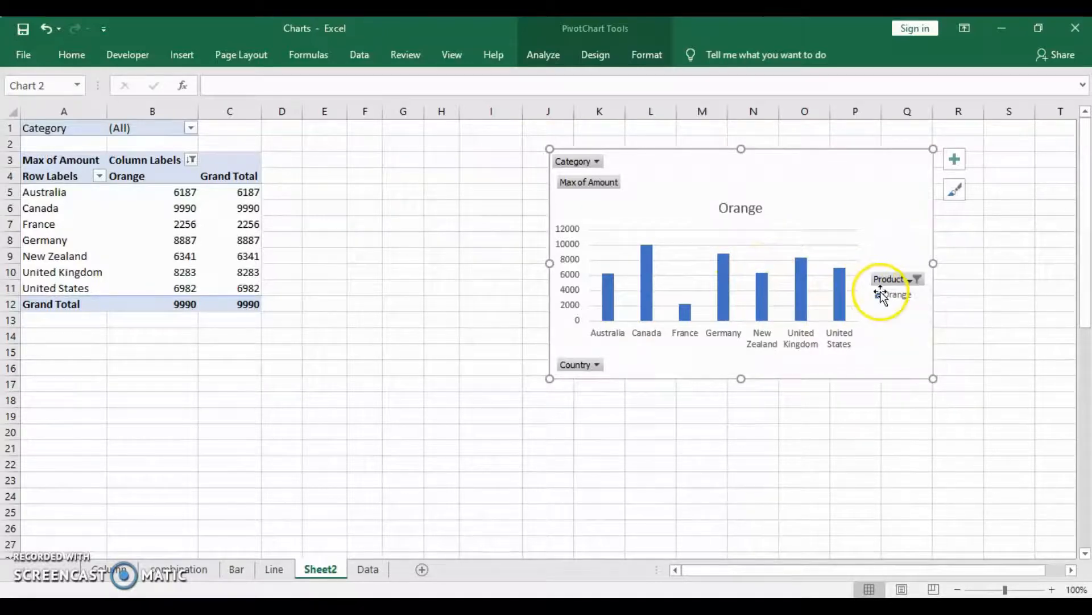
pyautogui.click(916, 278)
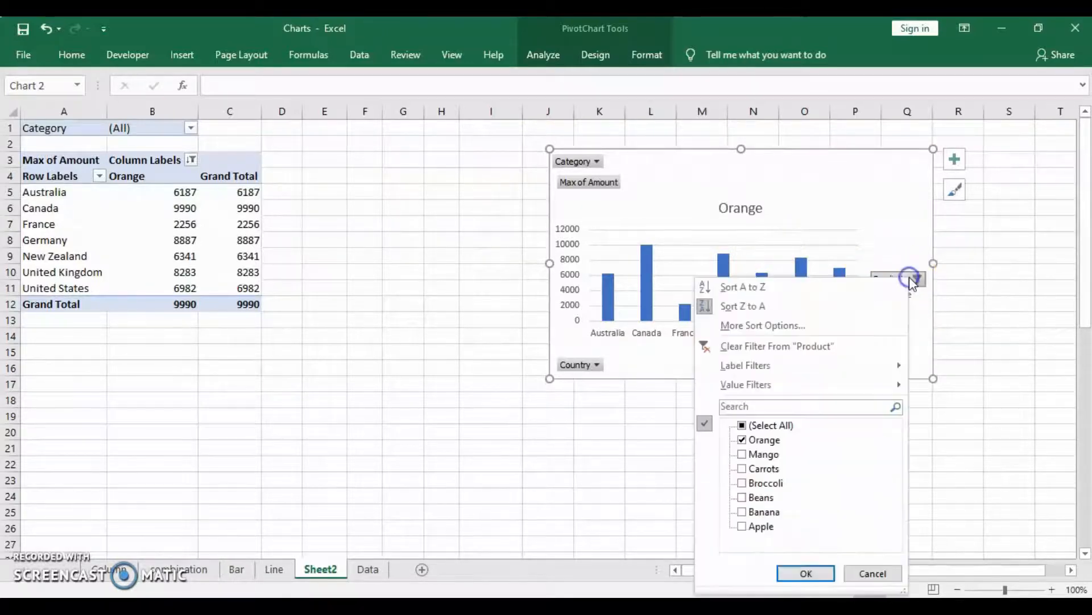
pyautogui.click(742, 425)
pyautogui.click(808, 575)
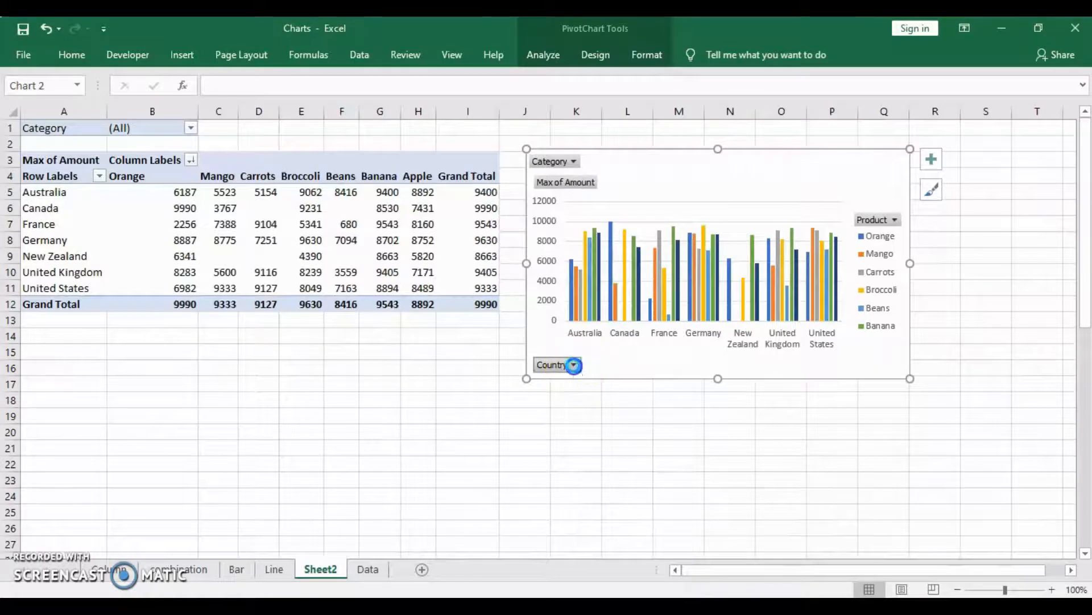
# Filter the PivotChart's Country field to show only Australia.
pyautogui.click(574, 365)
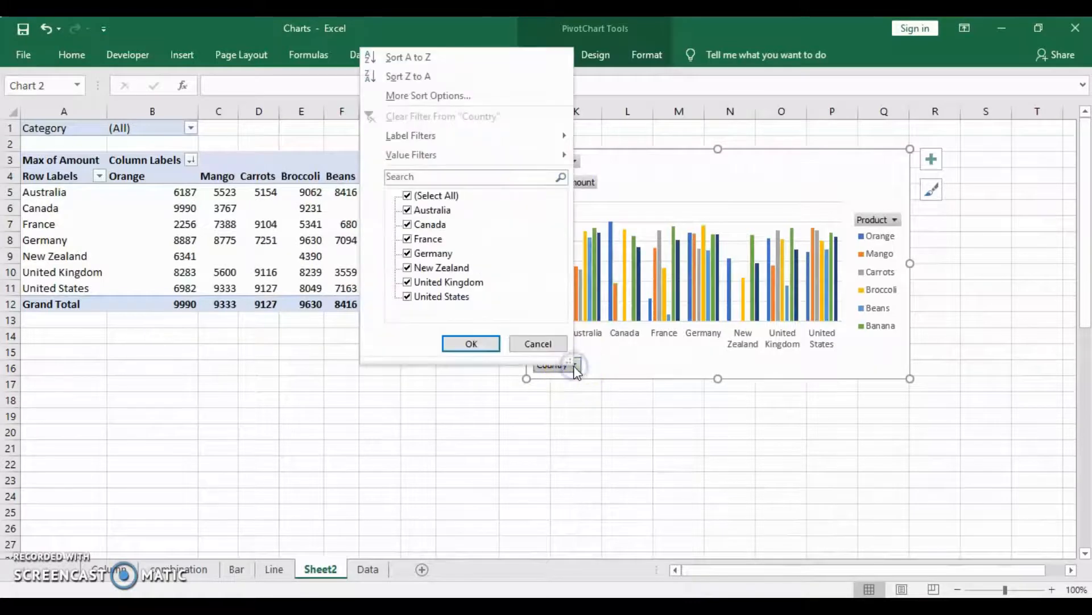
pyautogui.click(408, 197)
pyautogui.click(408, 210)
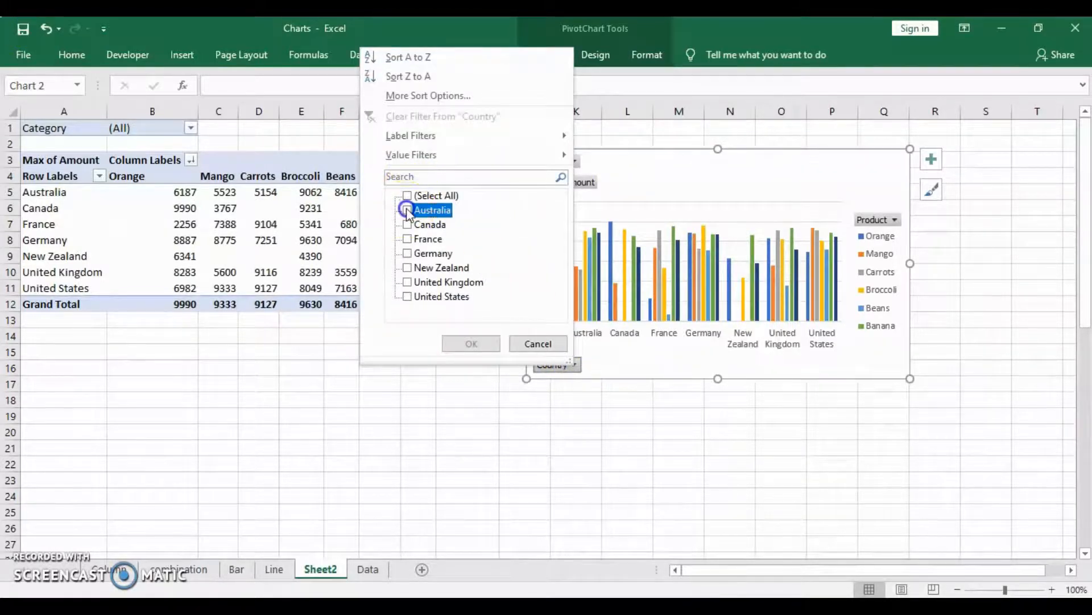
pyautogui.click(464, 346)
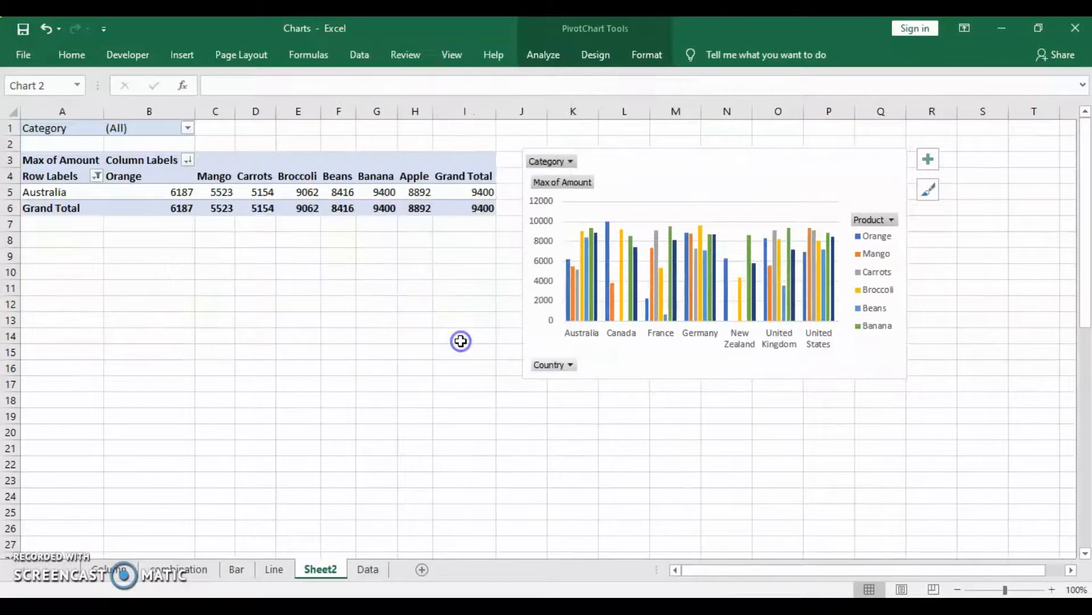
pyautogui.click(671, 234)
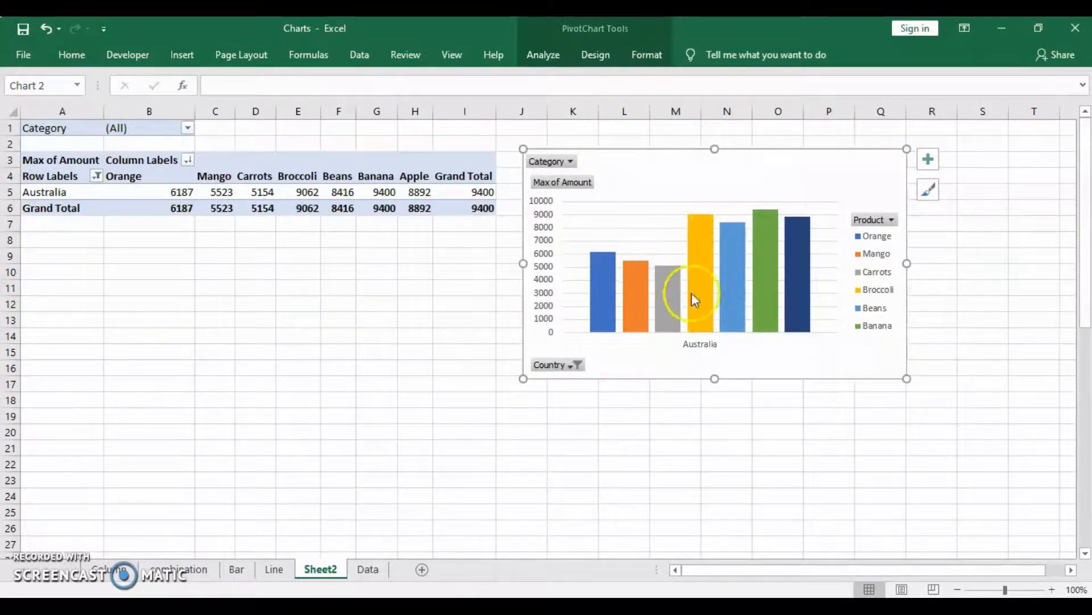
# Reset the PivotChart's Country filter to include all countries.
pyautogui.click(570, 366)
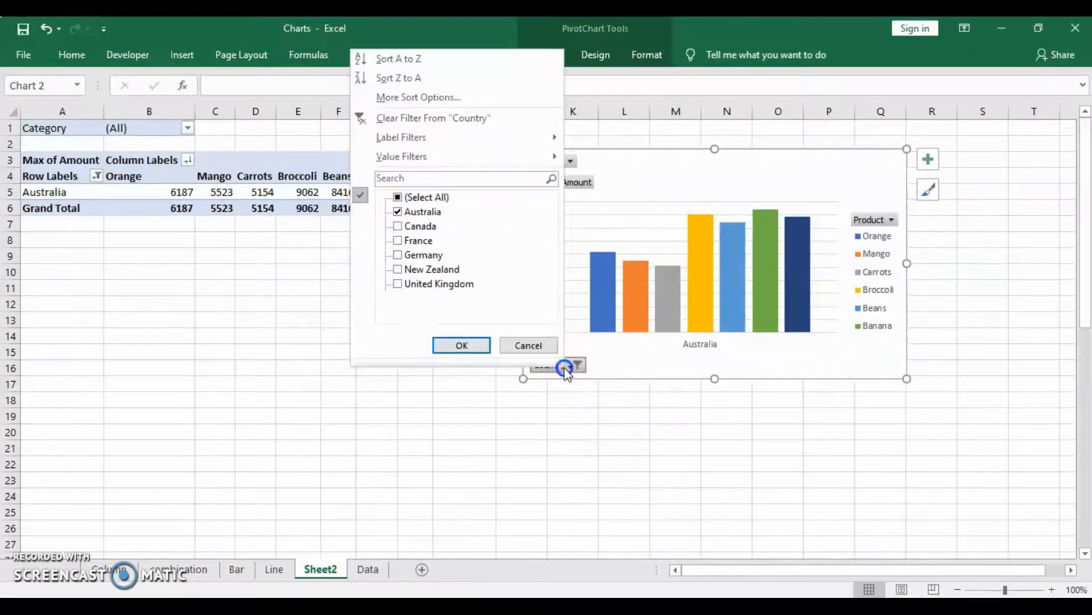
pyautogui.click(398, 197)
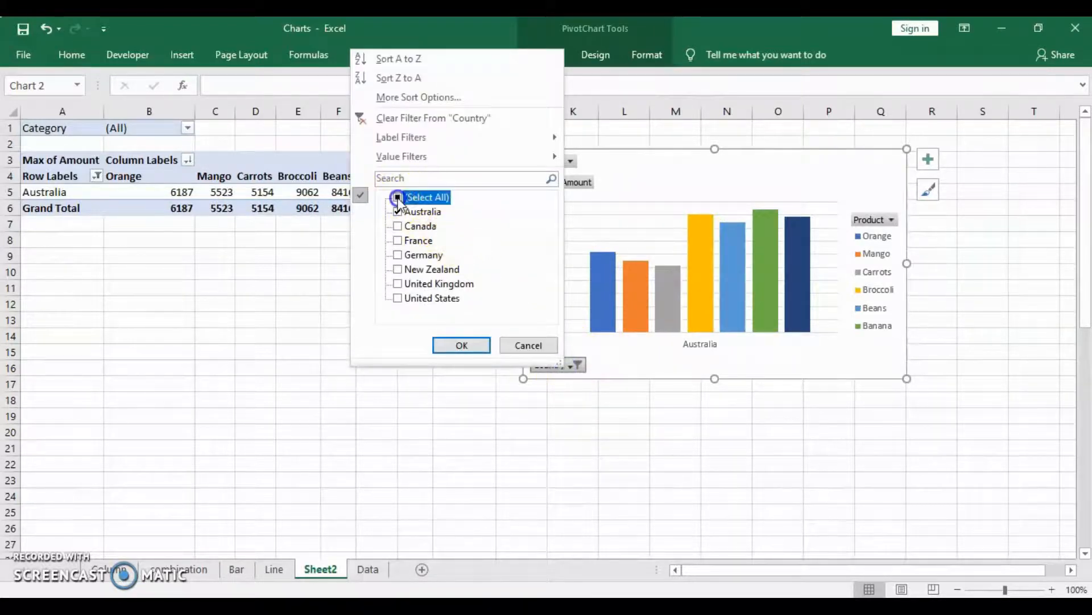
pyautogui.click(462, 344)
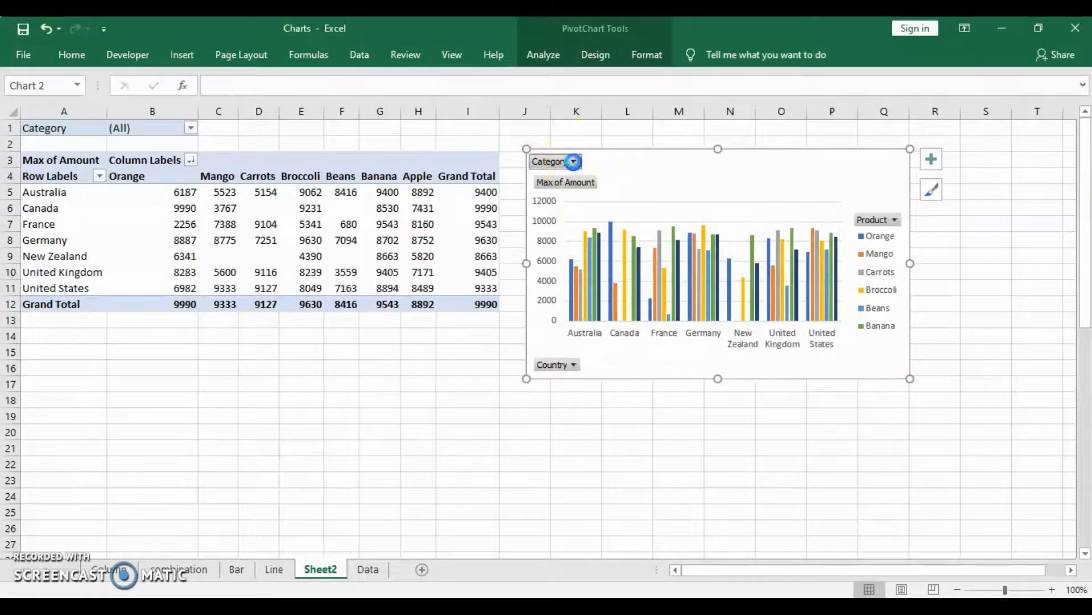
# Filter the PivotChart's Category field to show only Fruit.
pyautogui.click(575, 163)
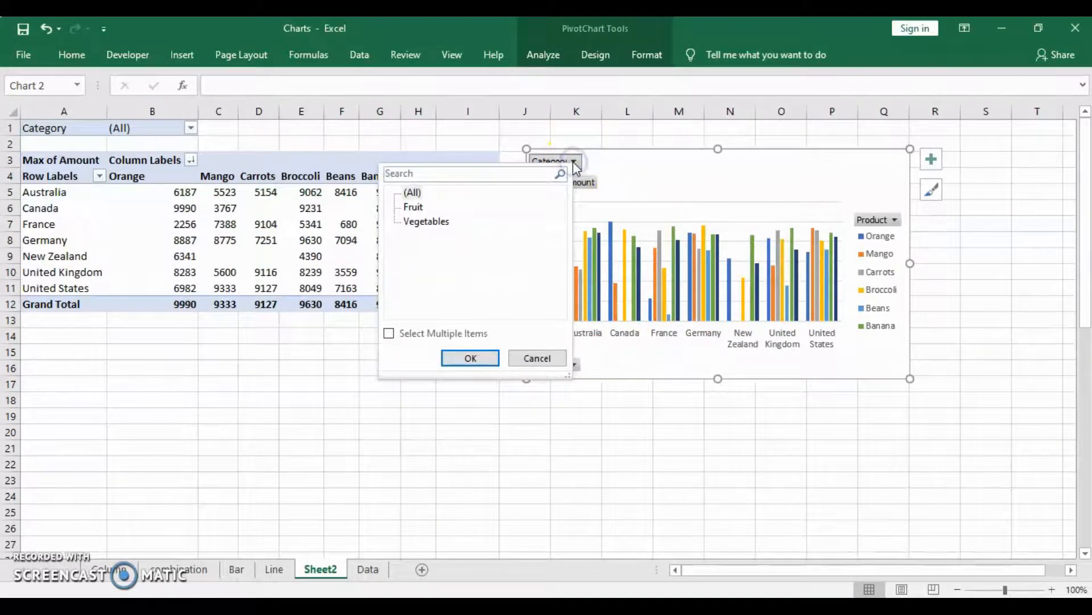
pyautogui.click(414, 208)
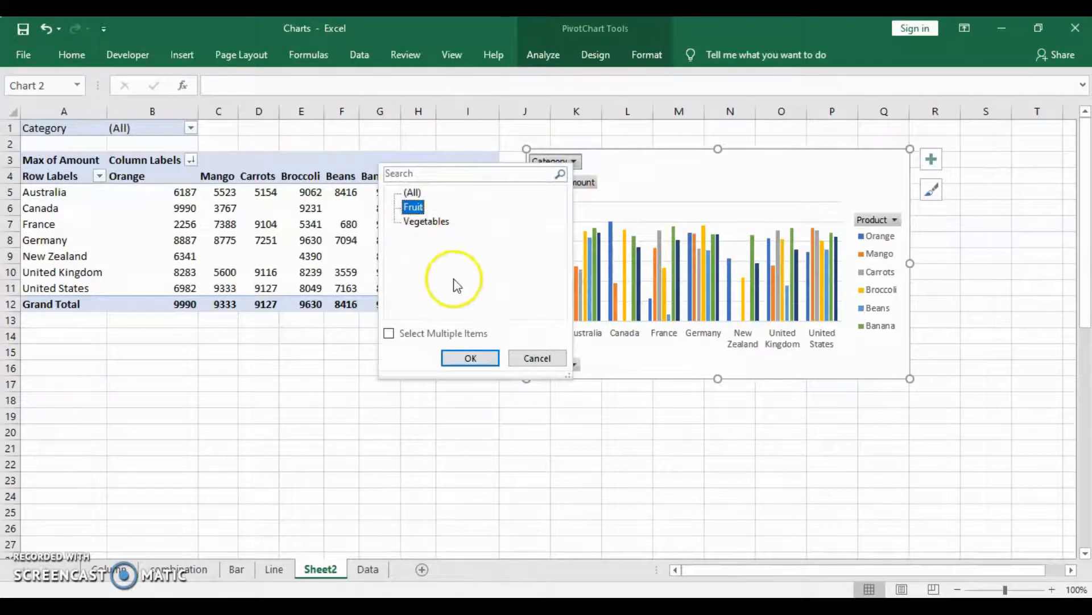
pyautogui.click(452, 357)
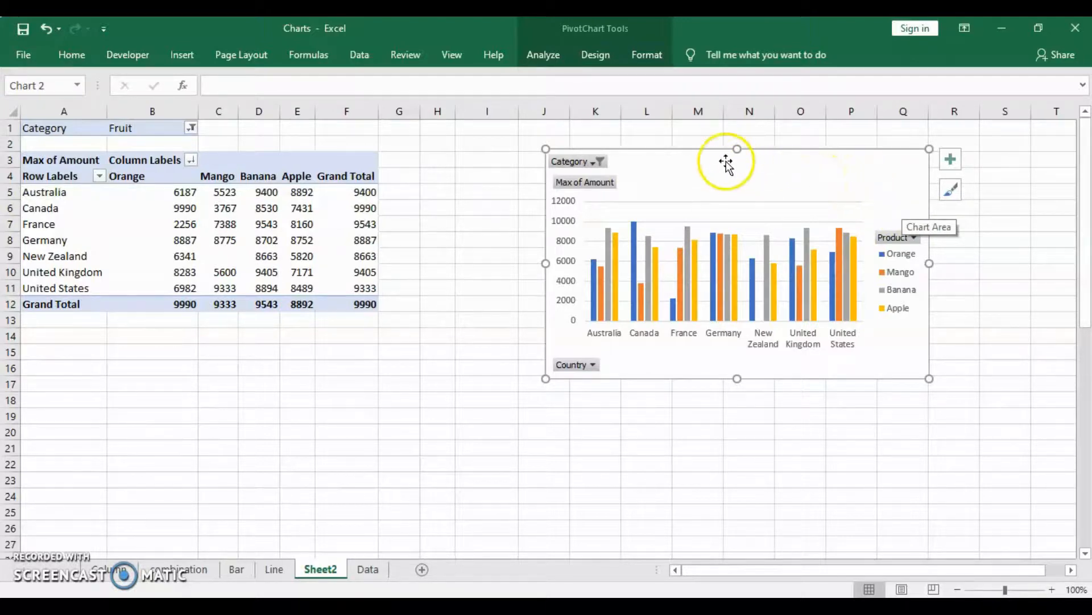
# Change the PivotChart's type from clustered column to Pie.
pyautogui.click(595, 57)
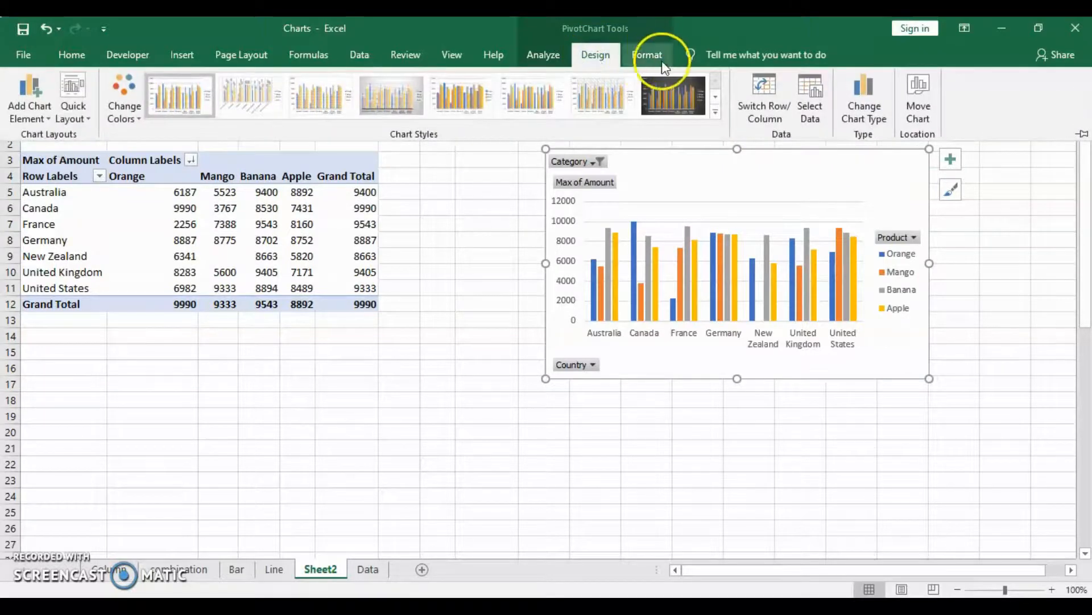
pyautogui.click(864, 107)
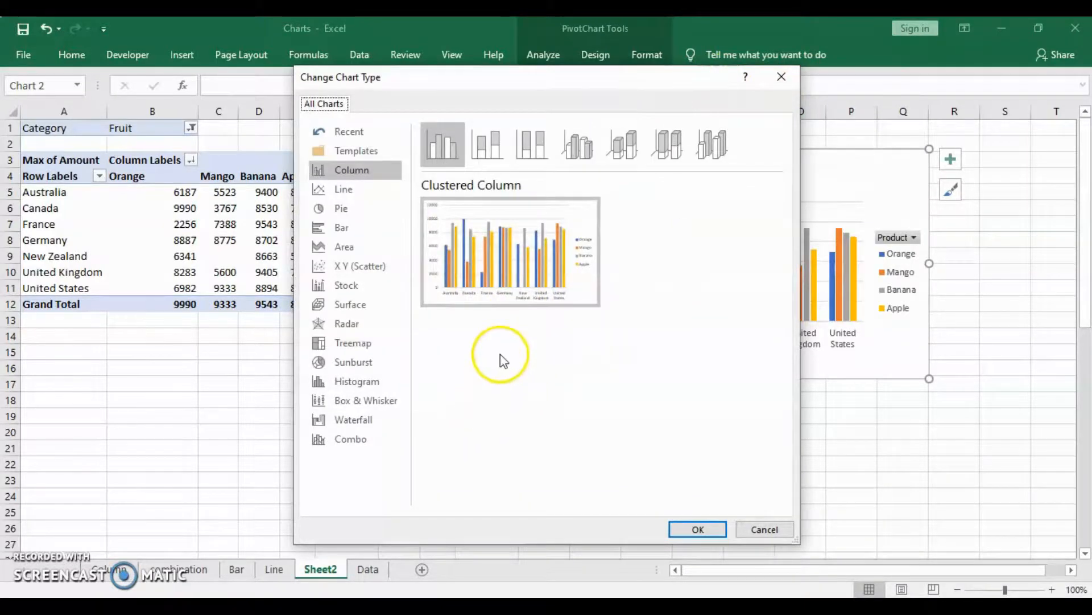
pyautogui.click(355, 208)
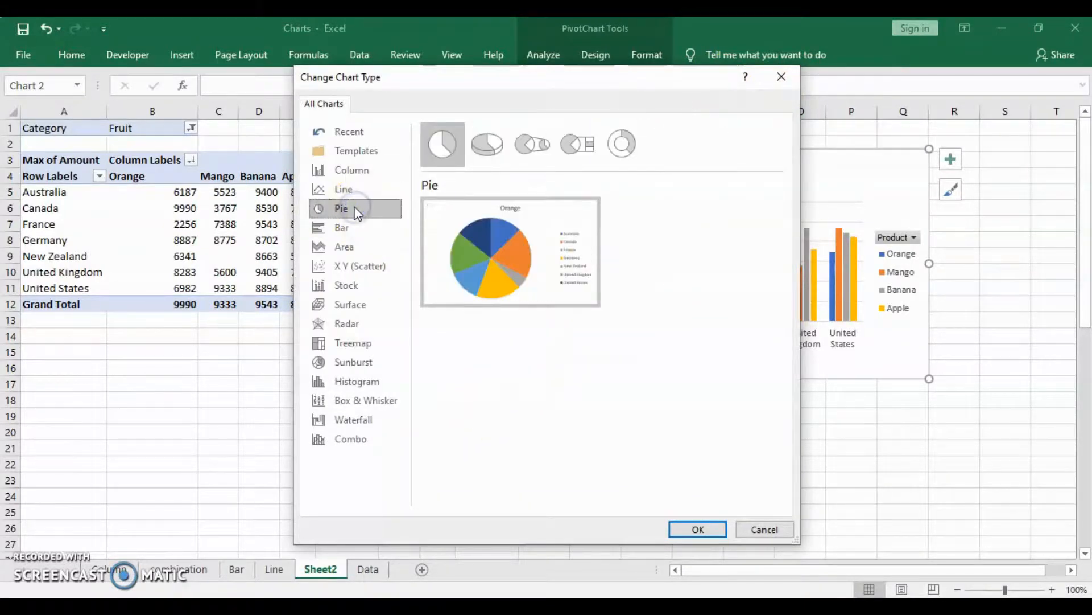
pyautogui.click(708, 531)
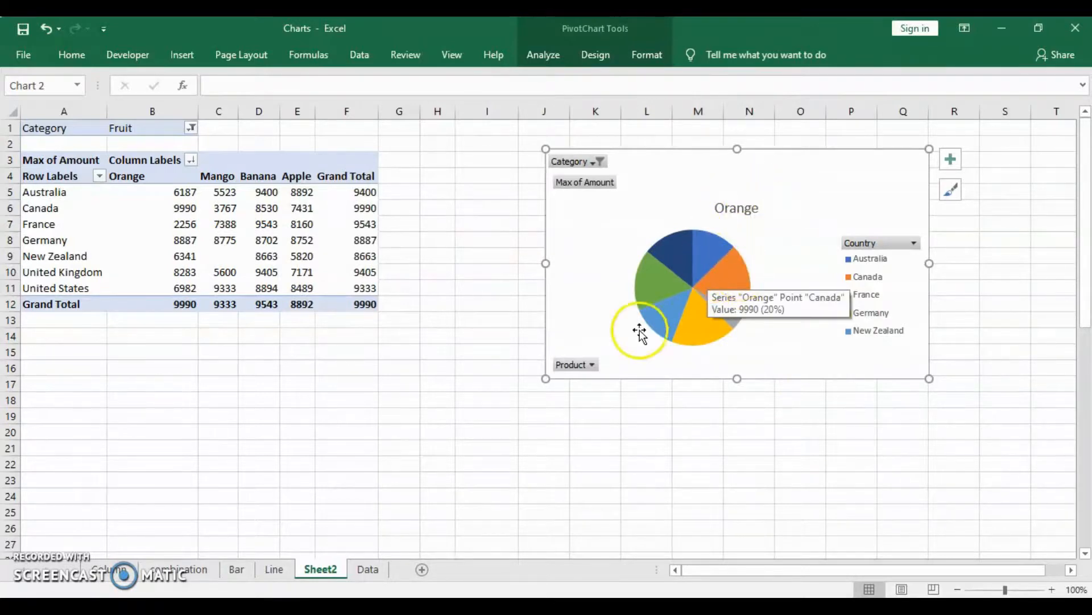
# Filter the pie chart's Product field to show only Mango.
pyautogui.click(590, 366)
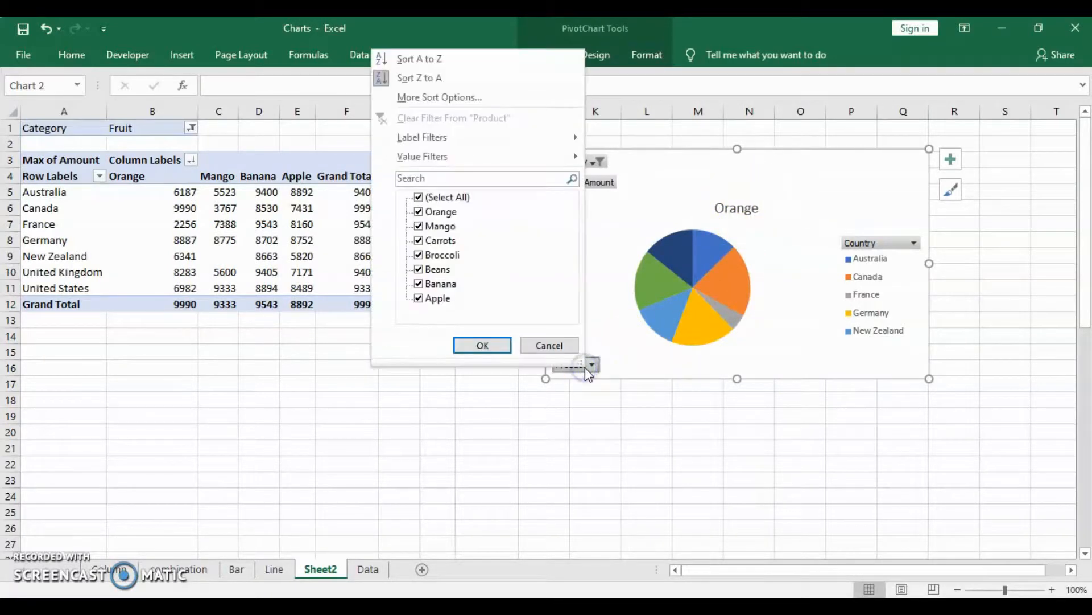
pyautogui.click(419, 198)
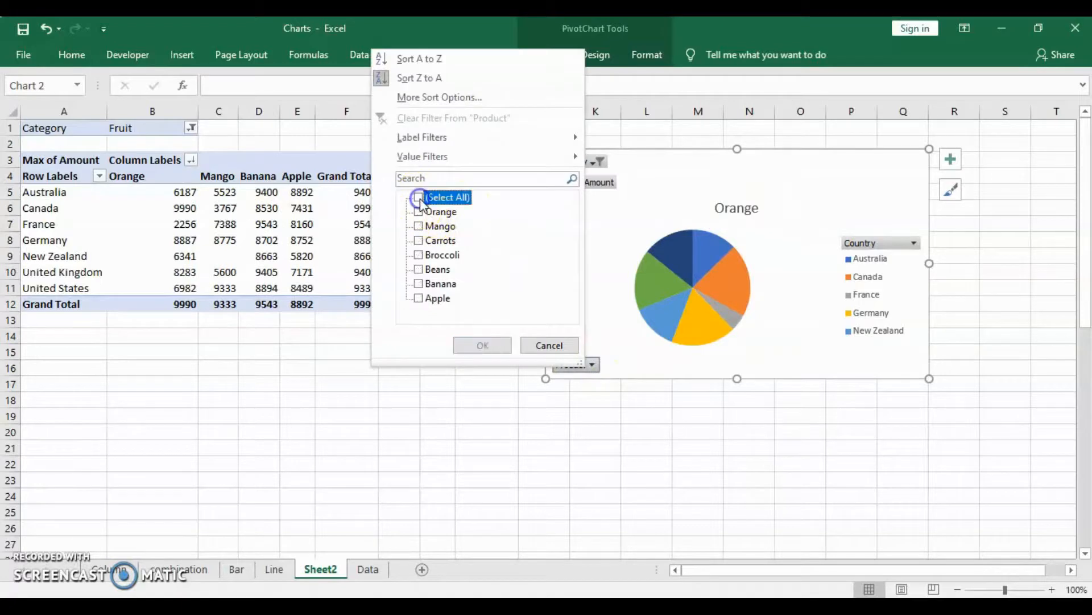
pyautogui.click(419, 226)
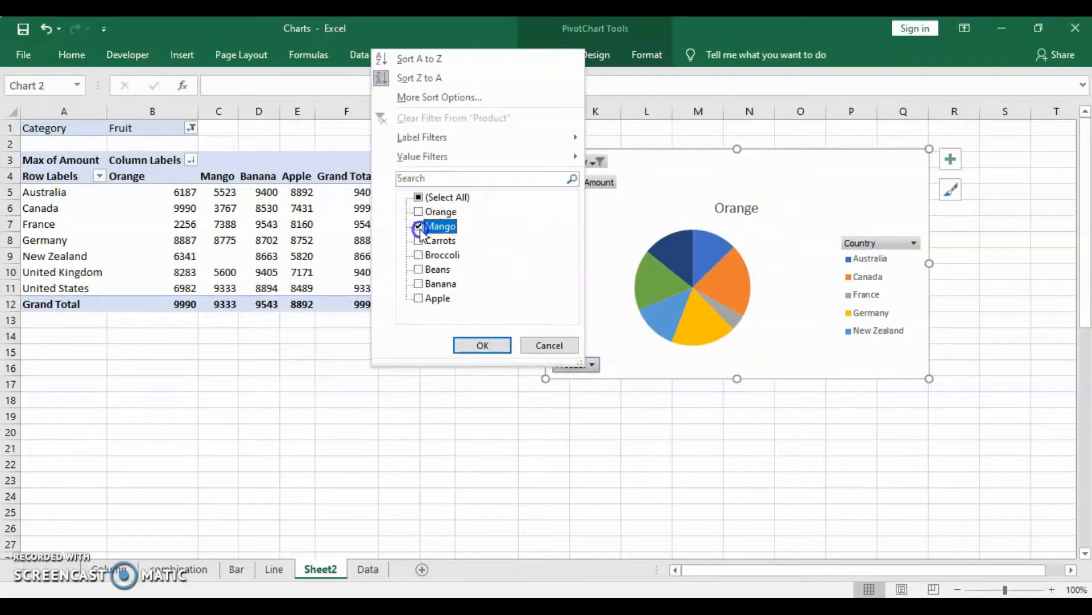
pyautogui.click(482, 345)
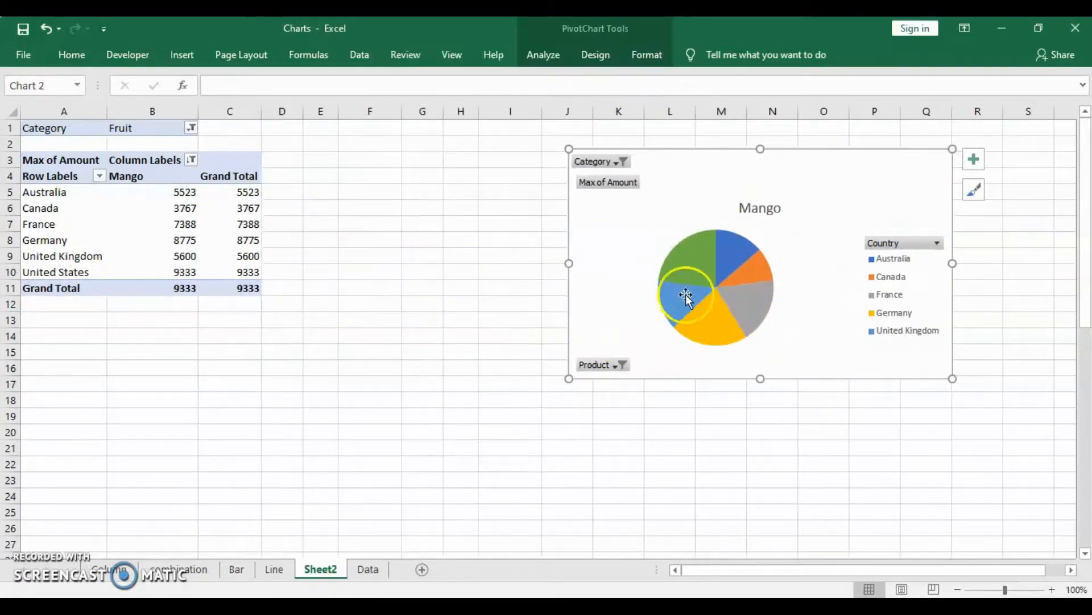
# Add data labels to the slices of the Mango pie chart, keeping the chart title and legend.
pyautogui.moveTo(698, 249)
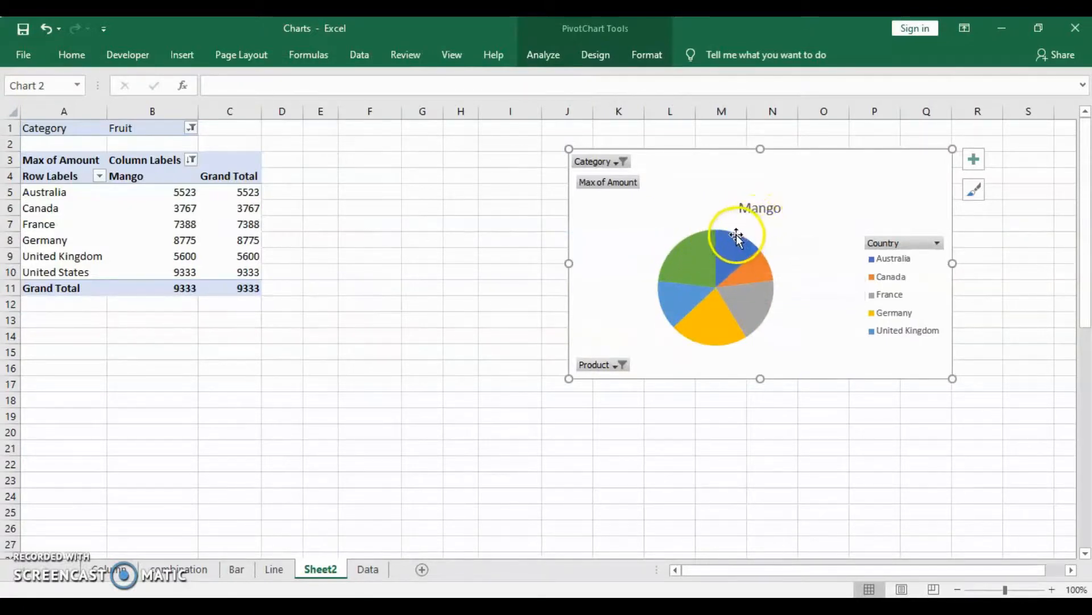
pyautogui.moveTo(737, 236)
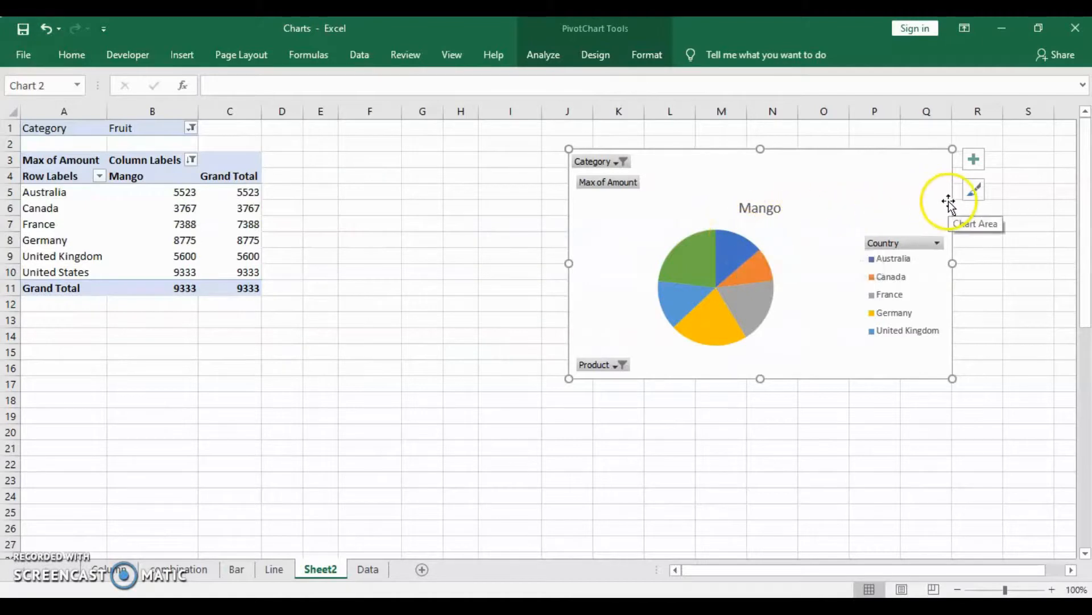
pyautogui.click(718, 271)
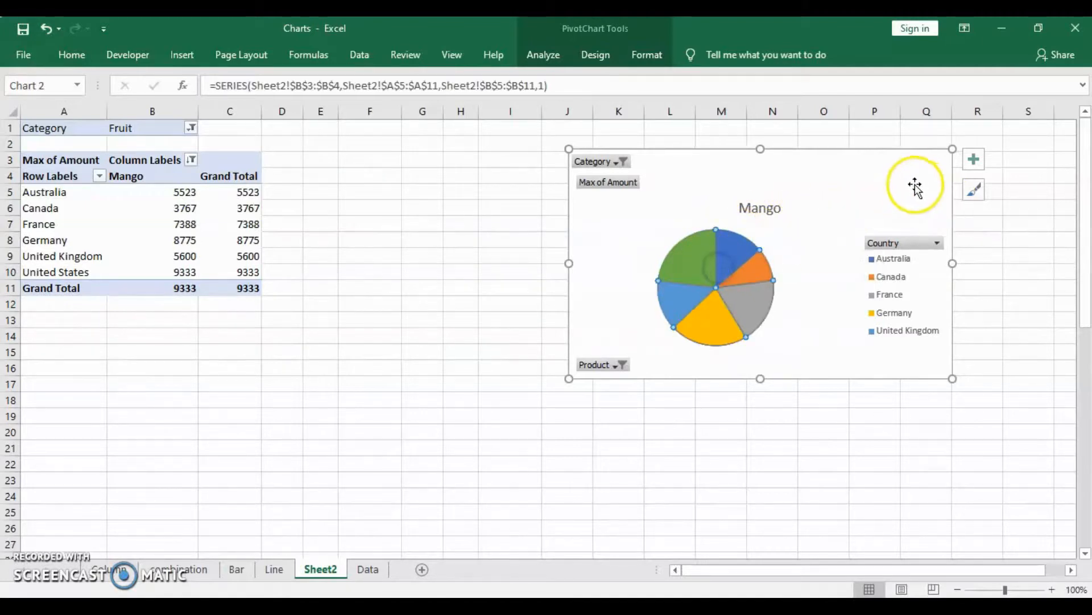
pyautogui.click(972, 169)
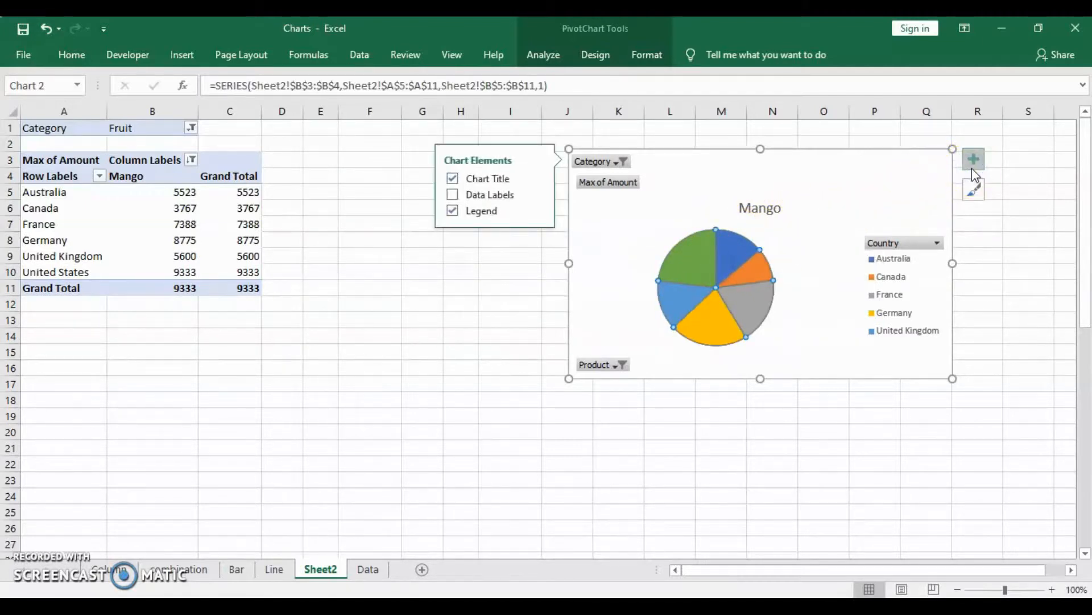
pyautogui.click(480, 196)
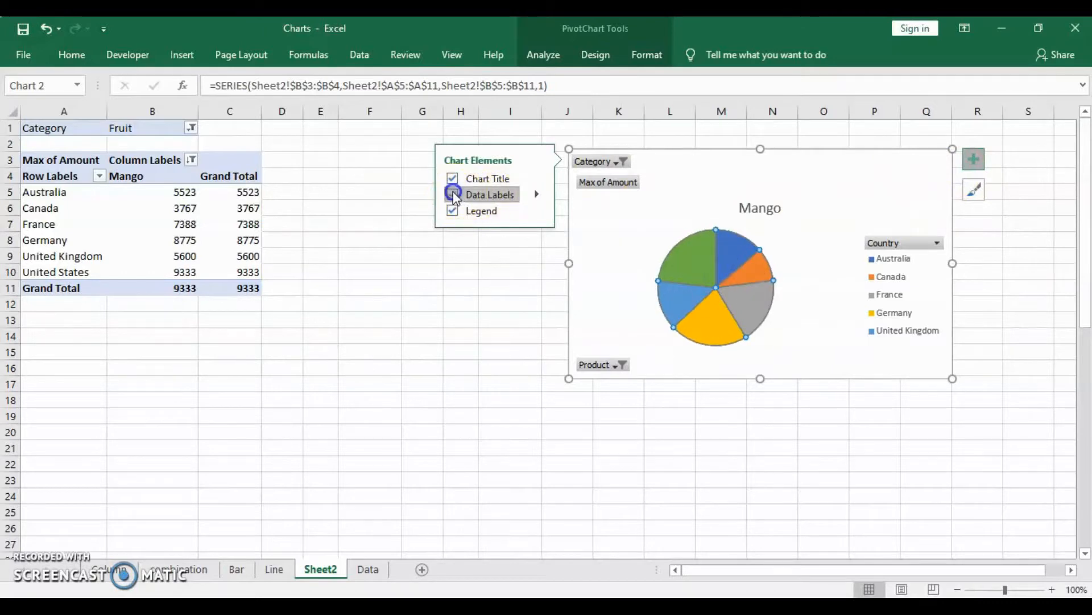
pyautogui.click(697, 202)
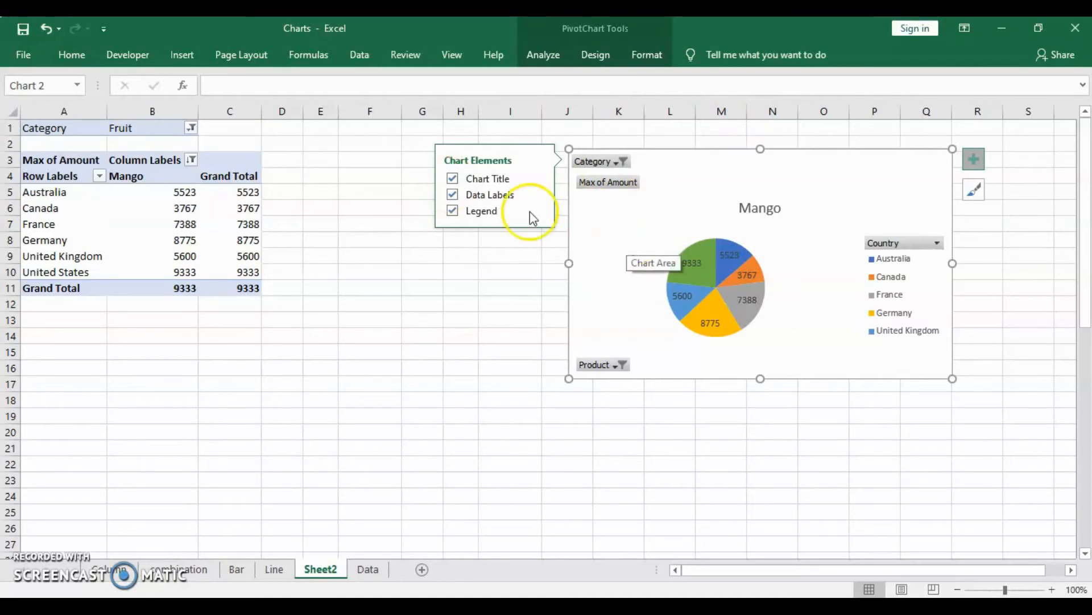
pyautogui.moveTo(110, 193)
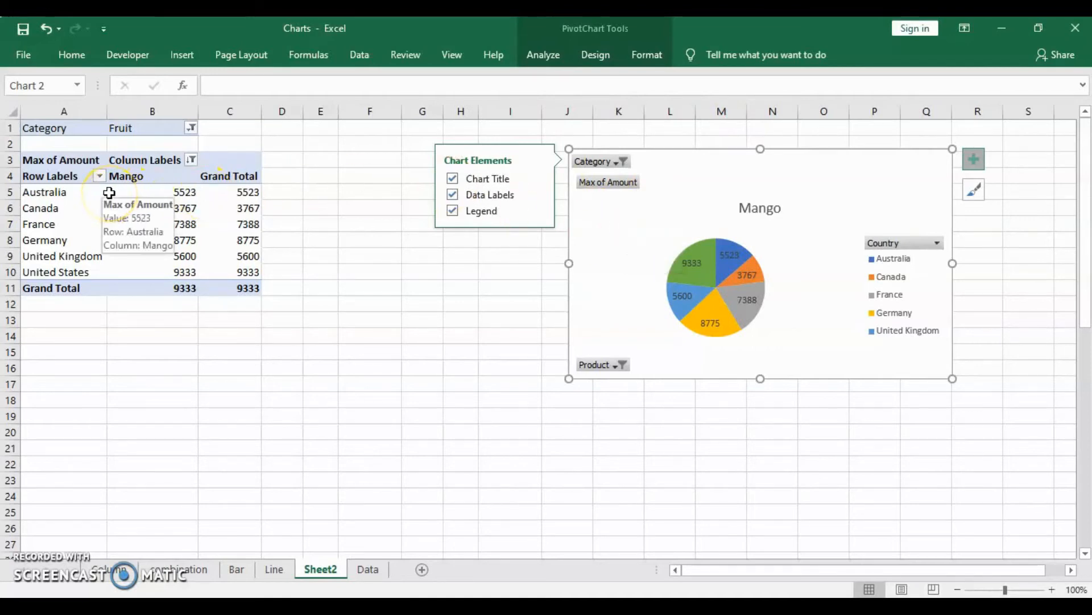